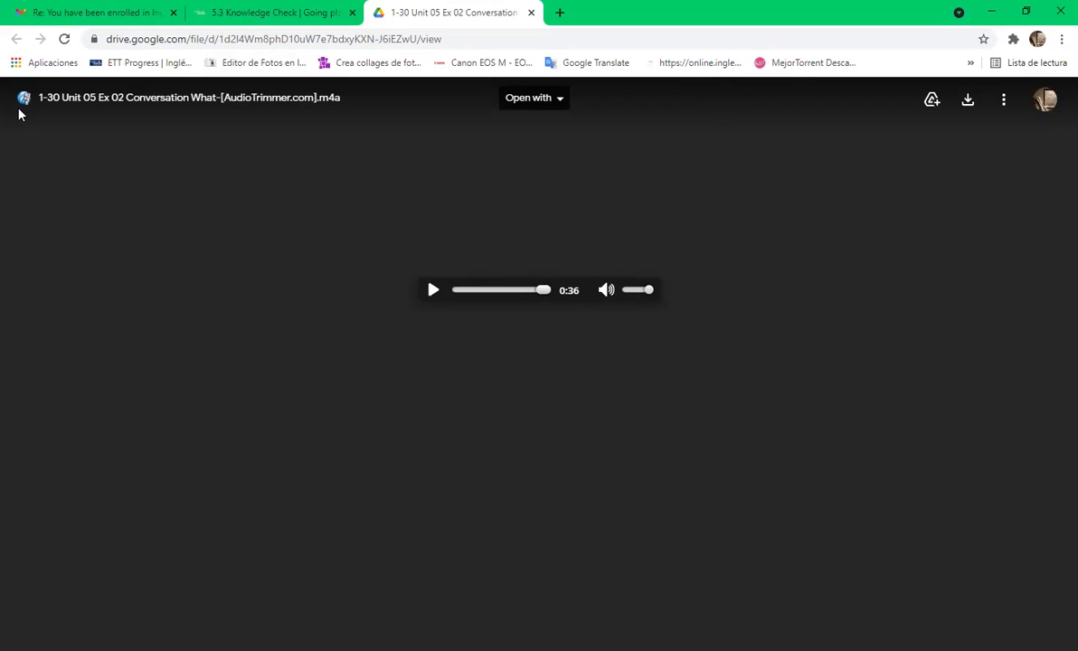
Return to the 5.3 Knowledge Check and answer question 1 with "At a relative's beach house"
click(257, 11)
scroll(399, 480, down, 1)
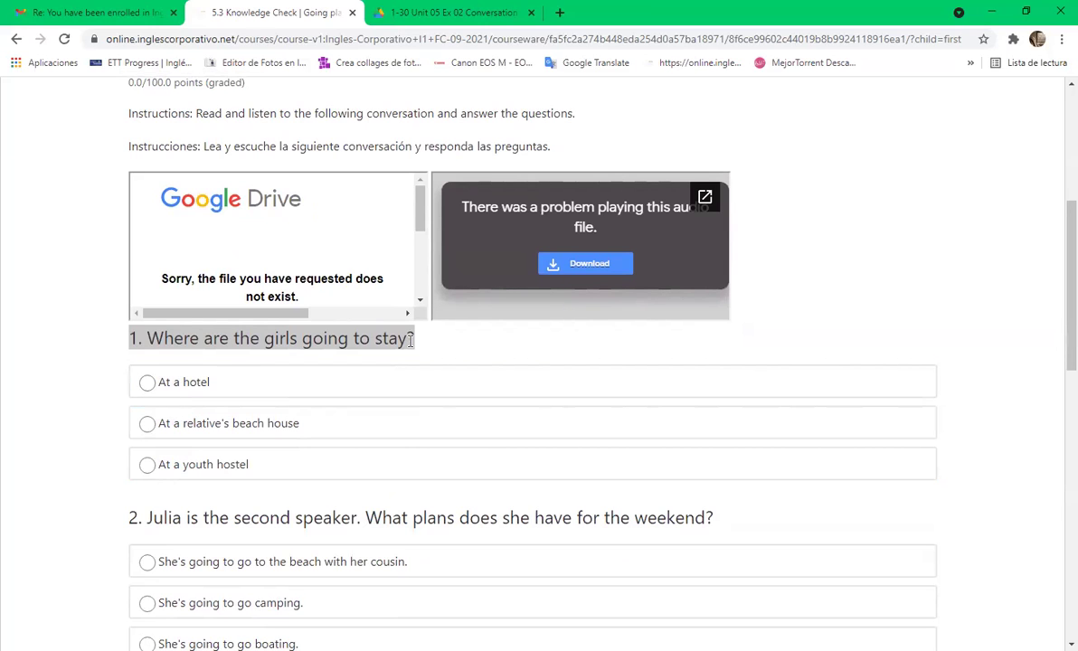
scroll(409, 340, up, 1)
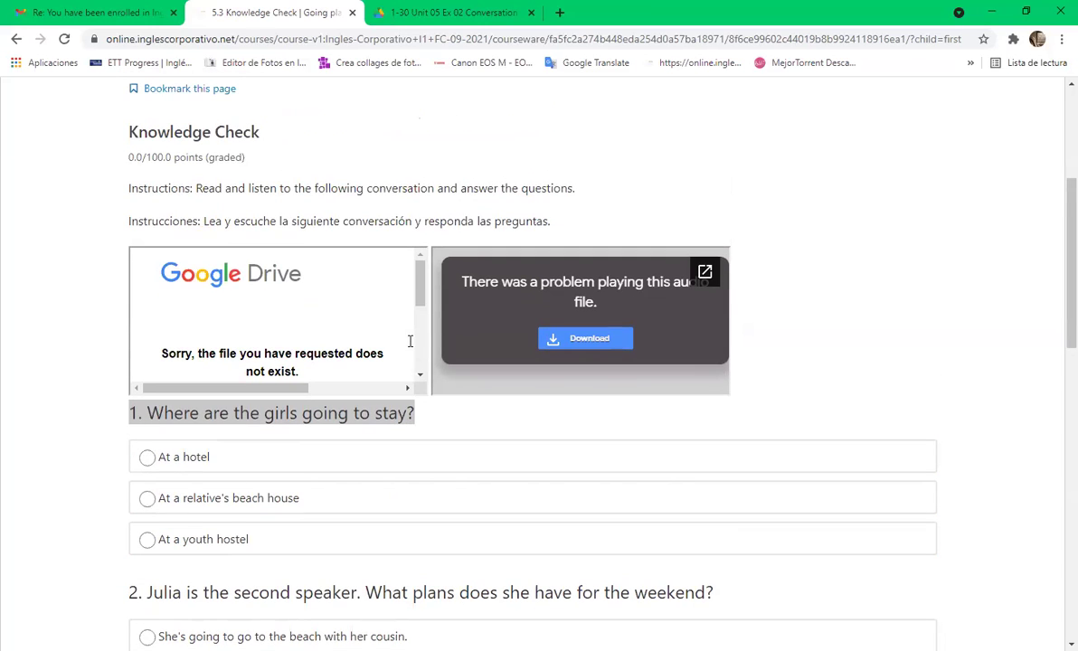
scroll(409, 341, down, 3)
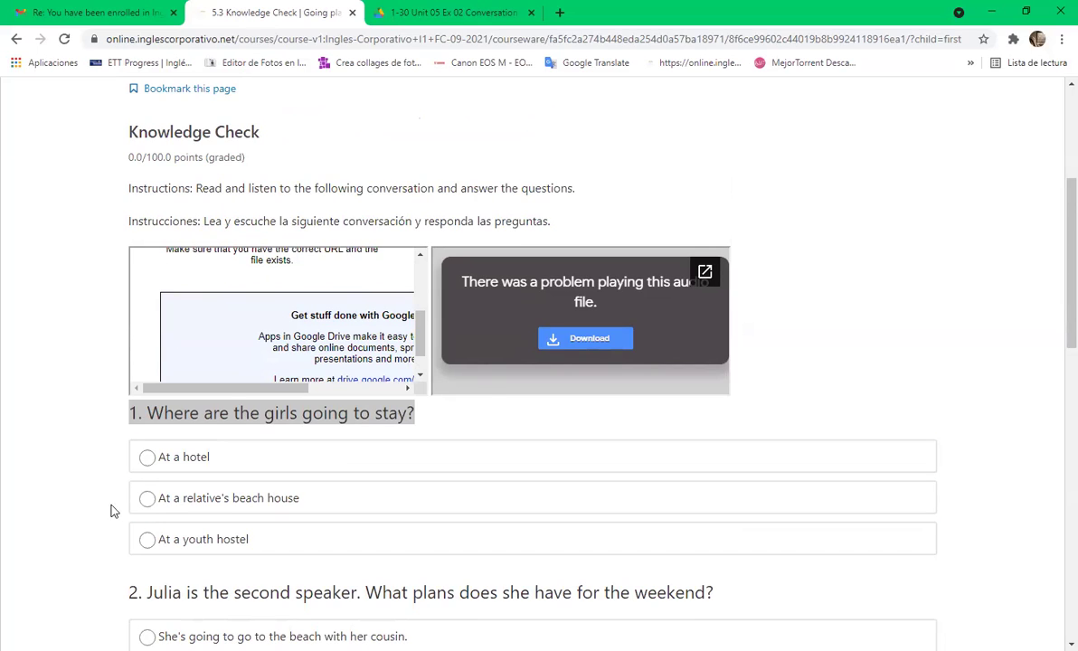
click(147, 502)
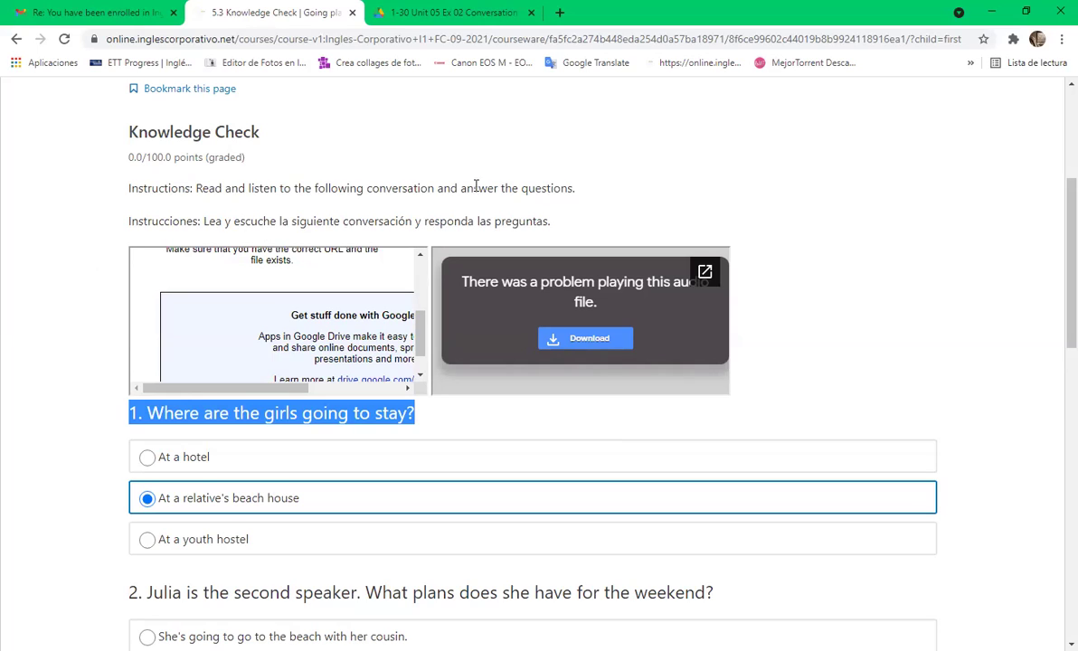
scroll(225, 469, down, 2)
scroll(223, 470, up, 2)
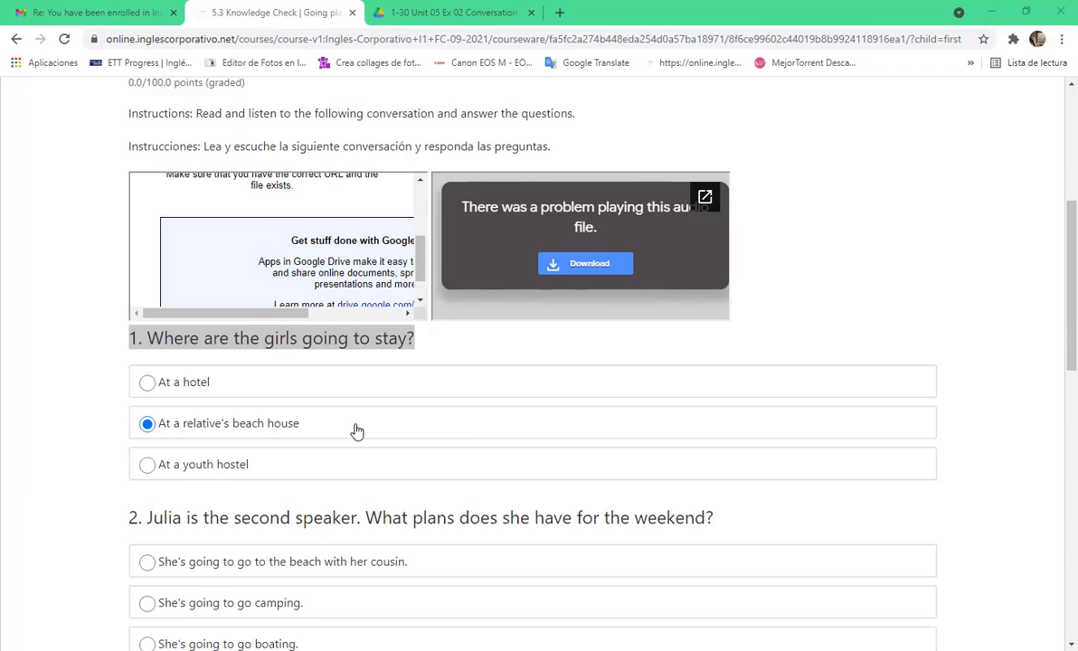
click(3, 440)
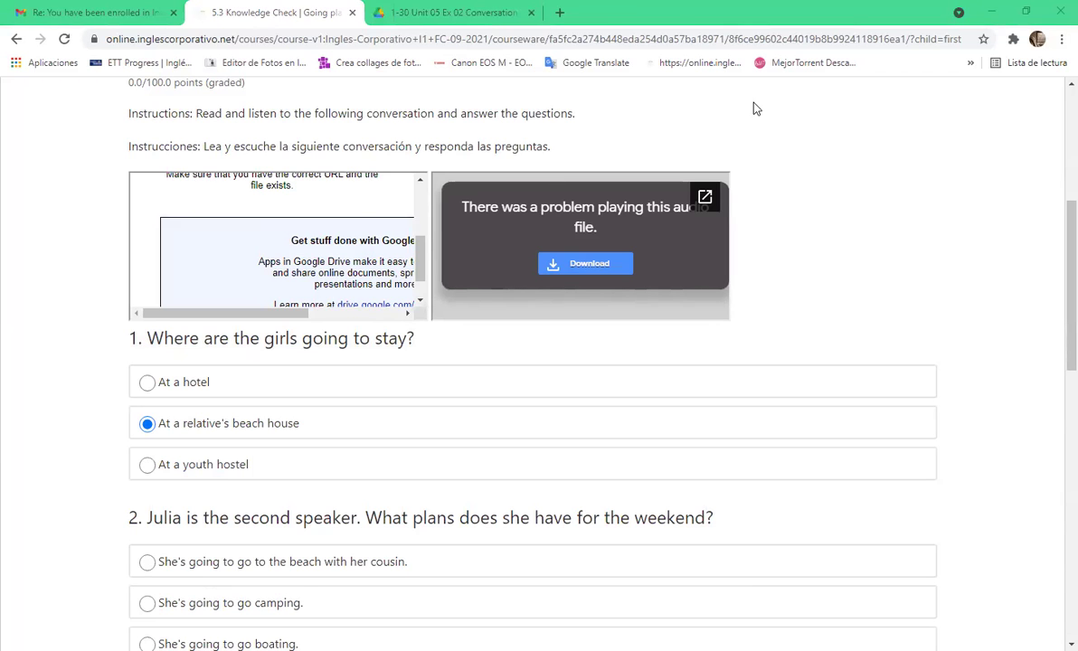
Answer question 2 with "She's going to go to the beach with her cousin." and question 3 with "Go fishing"
scroll(251, 465, down, 5)
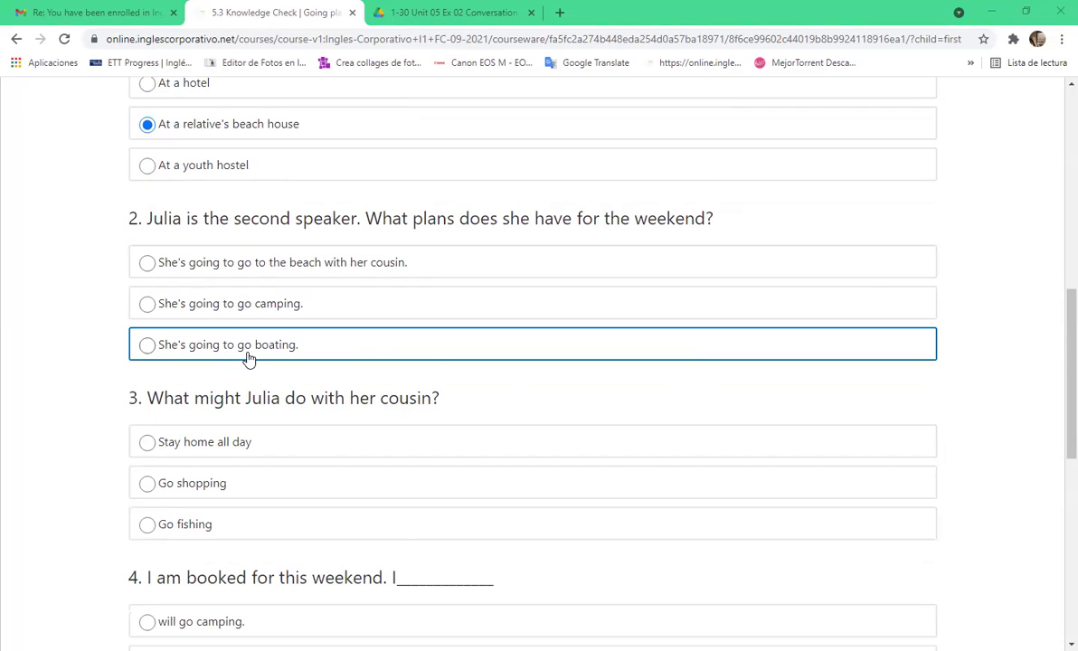
click(271, 266)
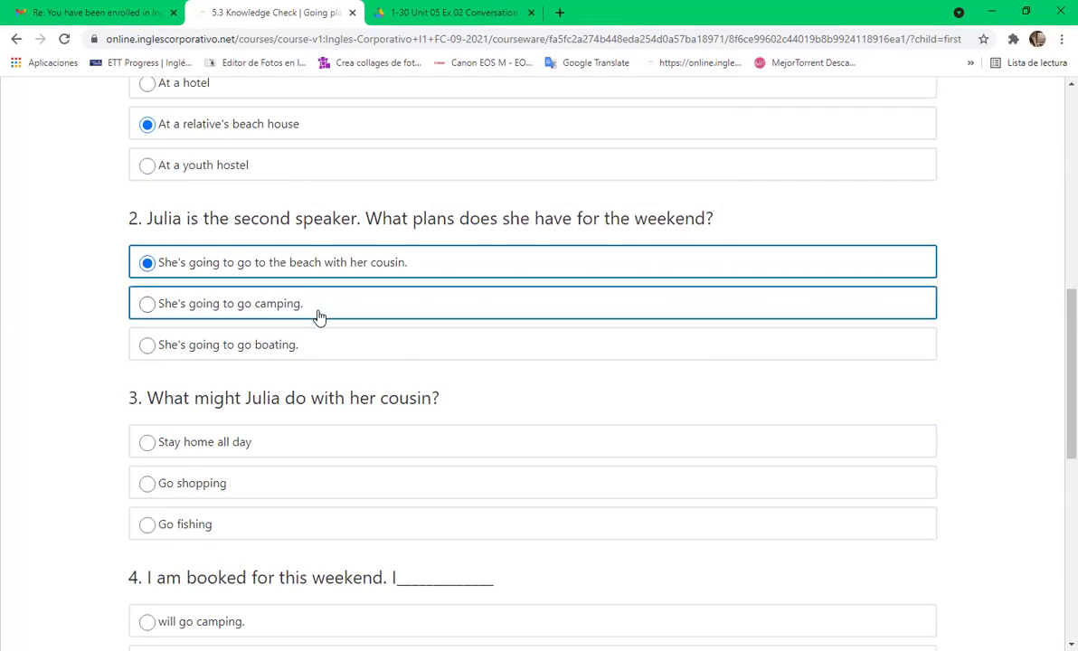
scroll(369, 378, down, 1)
scroll(368, 378, down, 1)
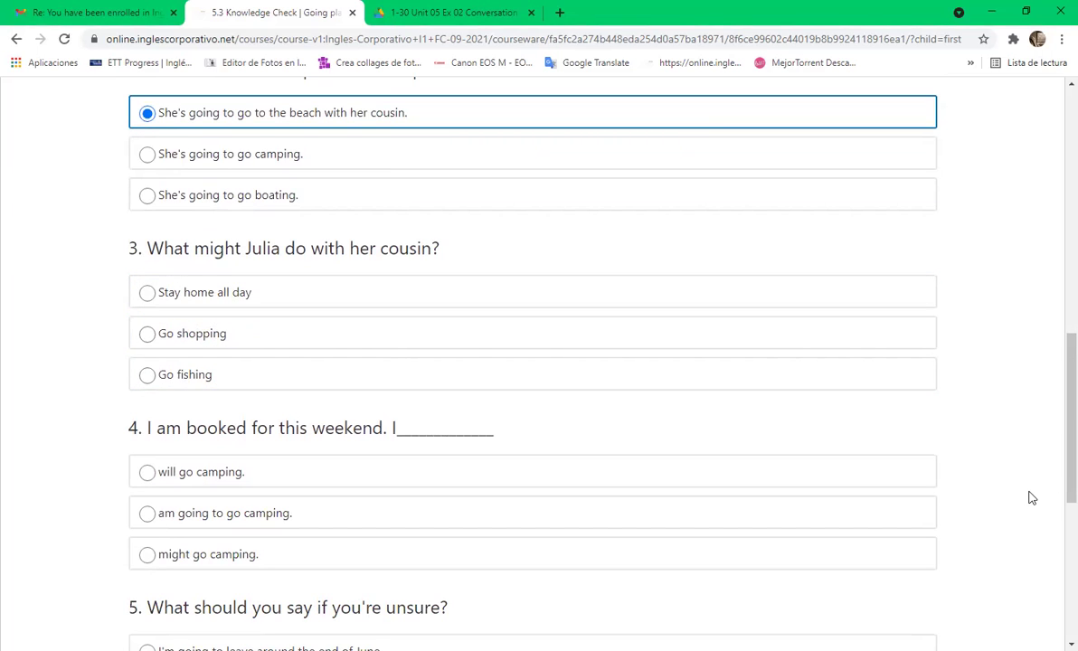
click(160, 374)
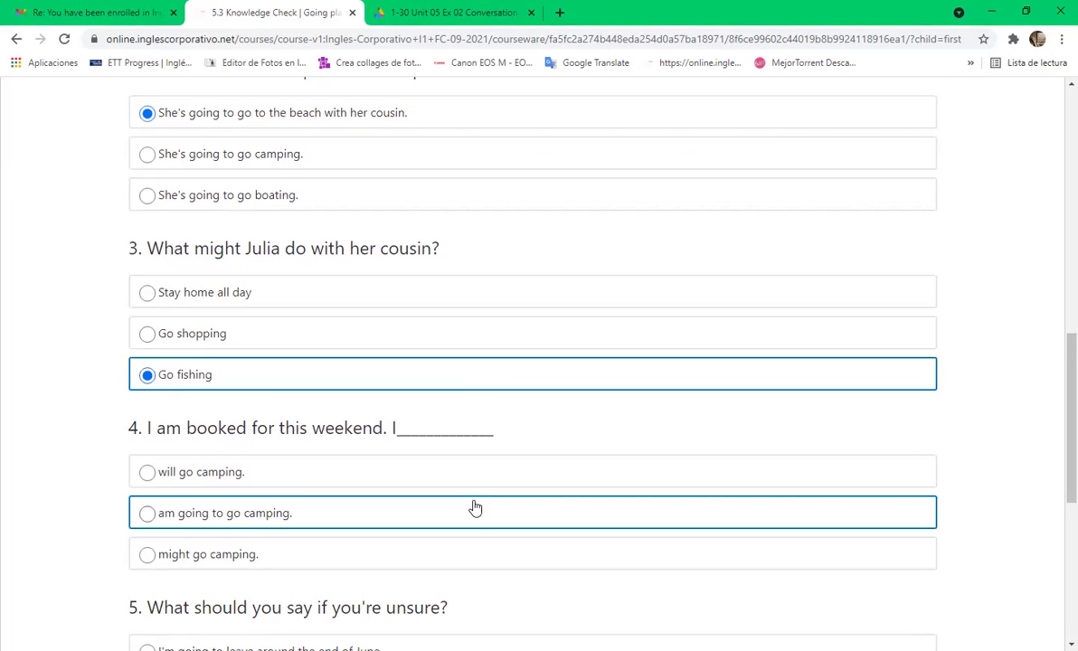
Highlight the word "booked" in question 4 and answer the question with "am going to go camping."
scroll(474, 506, down, 2)
scroll(475, 507, down, 1)
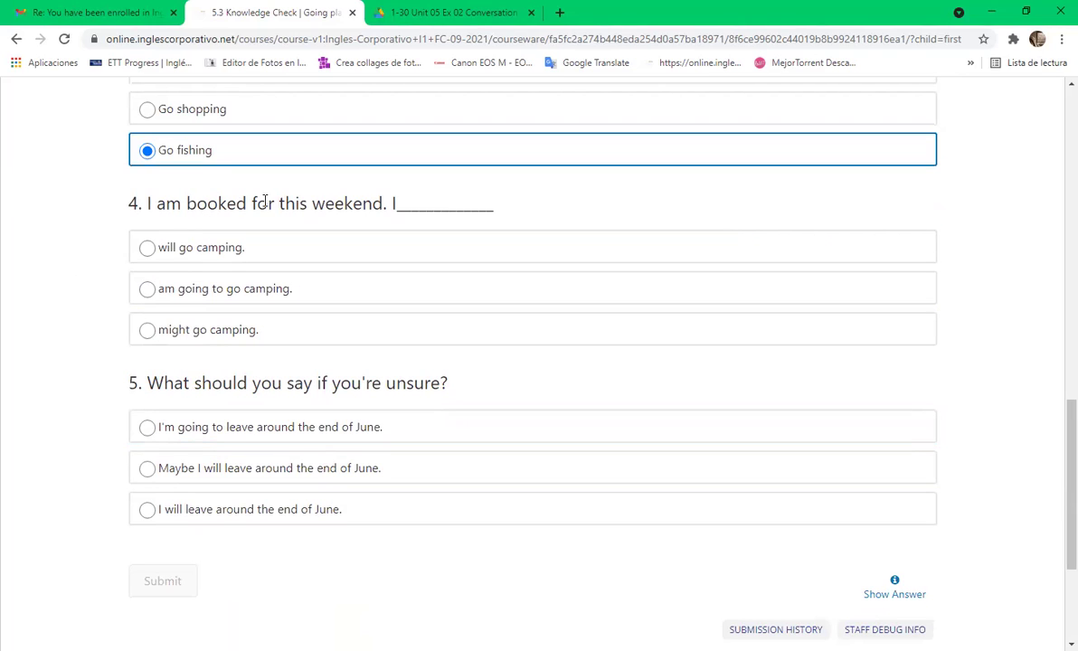
drag(182, 201, 247, 201)
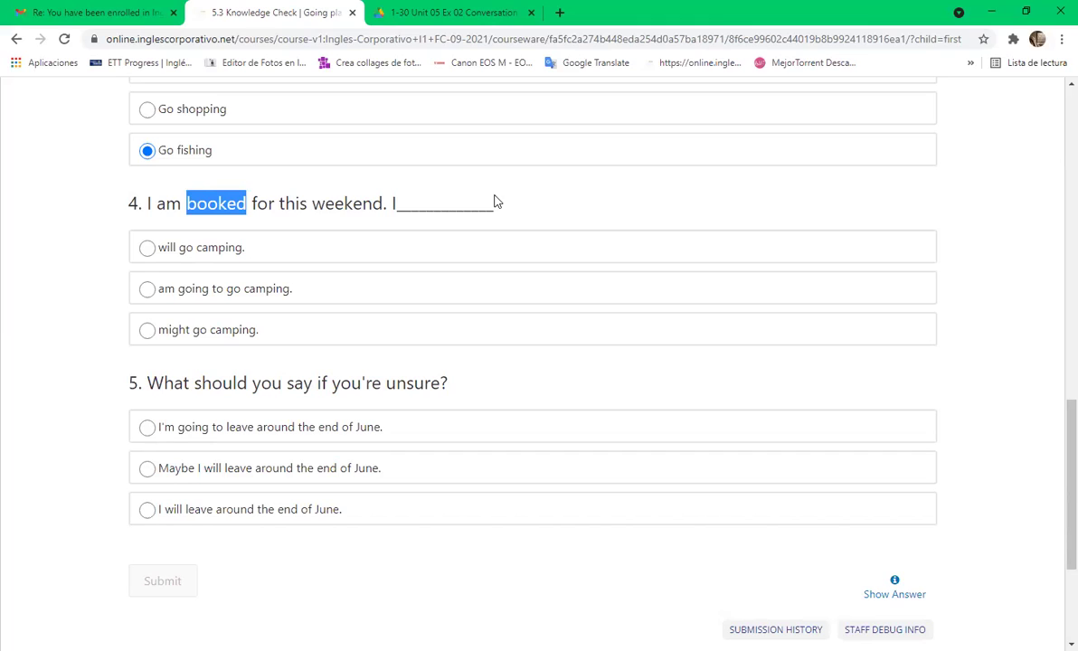
click(157, 291)
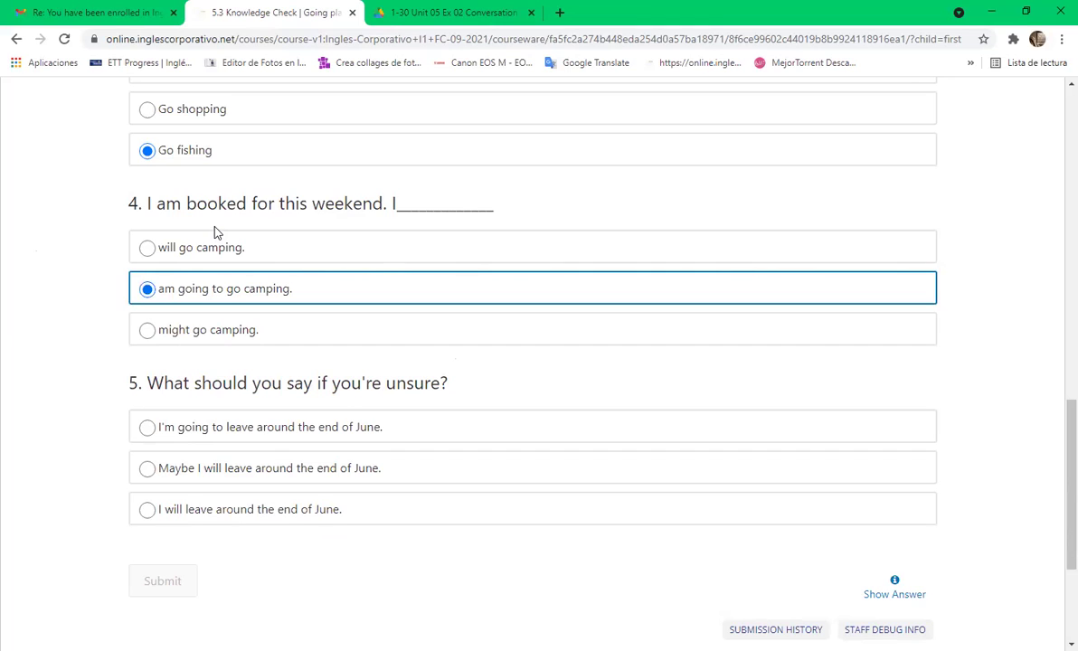
click(180, 249)
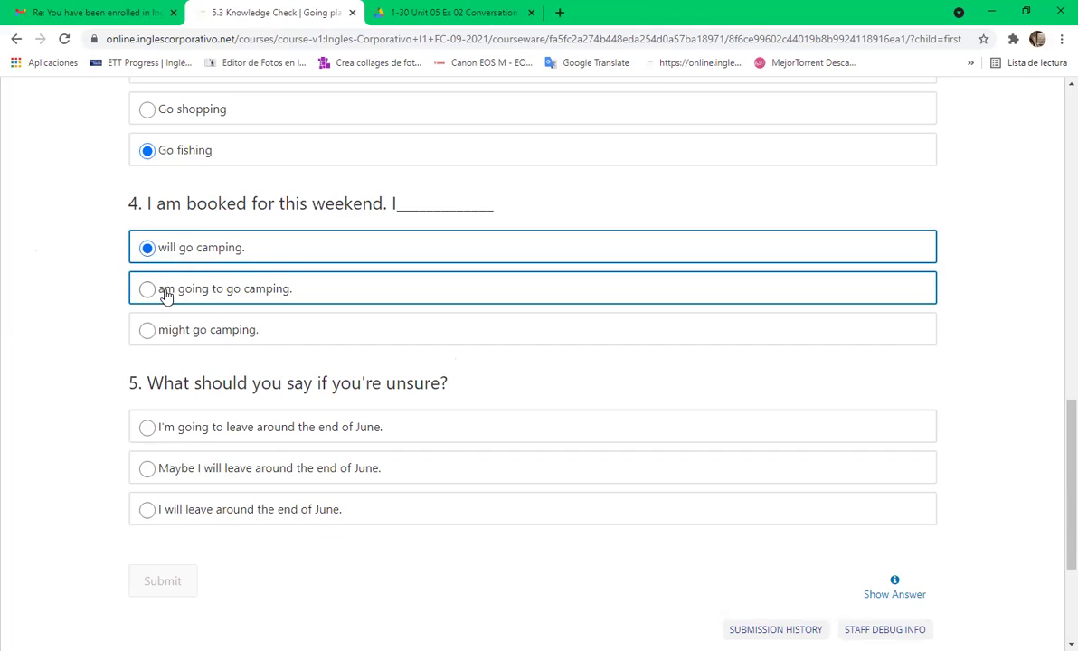
click(163, 291)
click(163, 329)
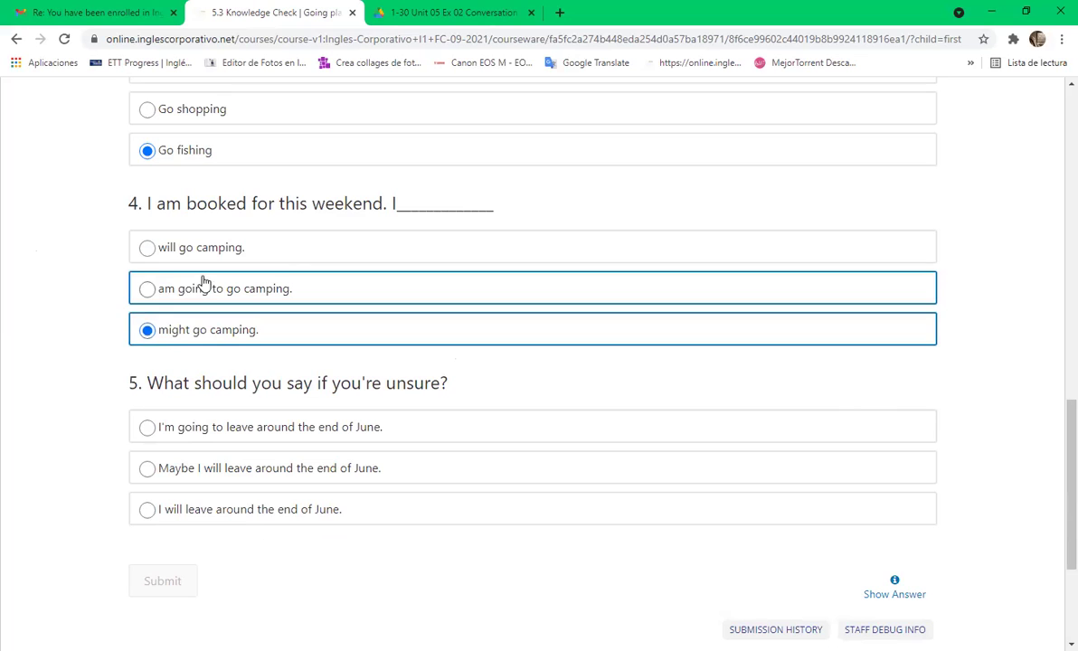
click(189, 288)
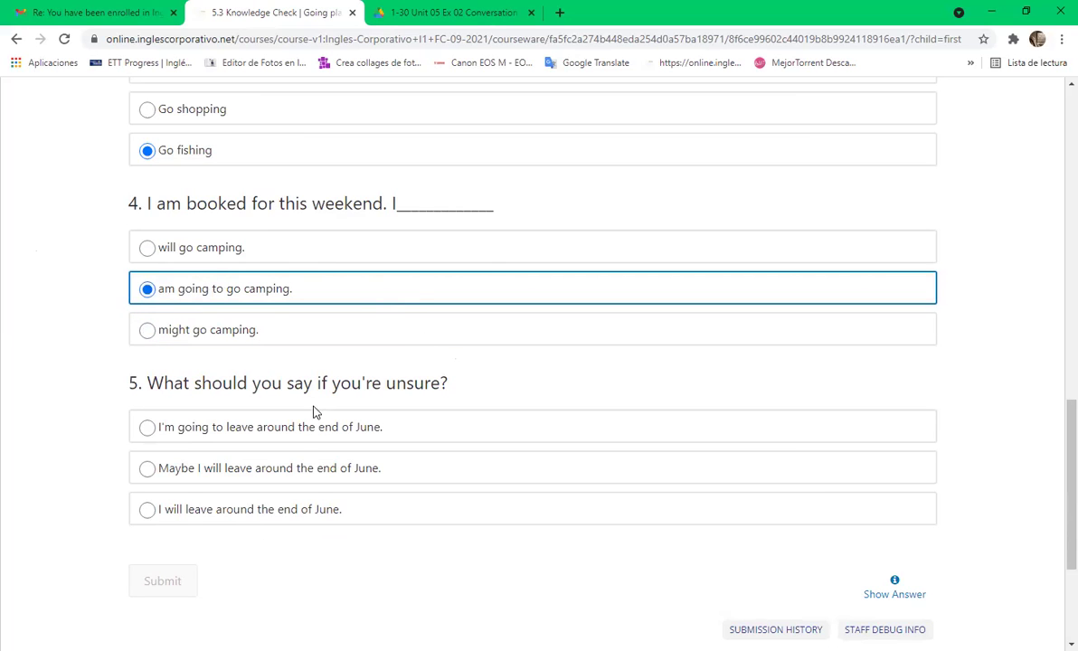
Answer question 5 with "Maybe I will leave around the end of June." and submit the Knowledge Check
scroll(149, 426, down, 2)
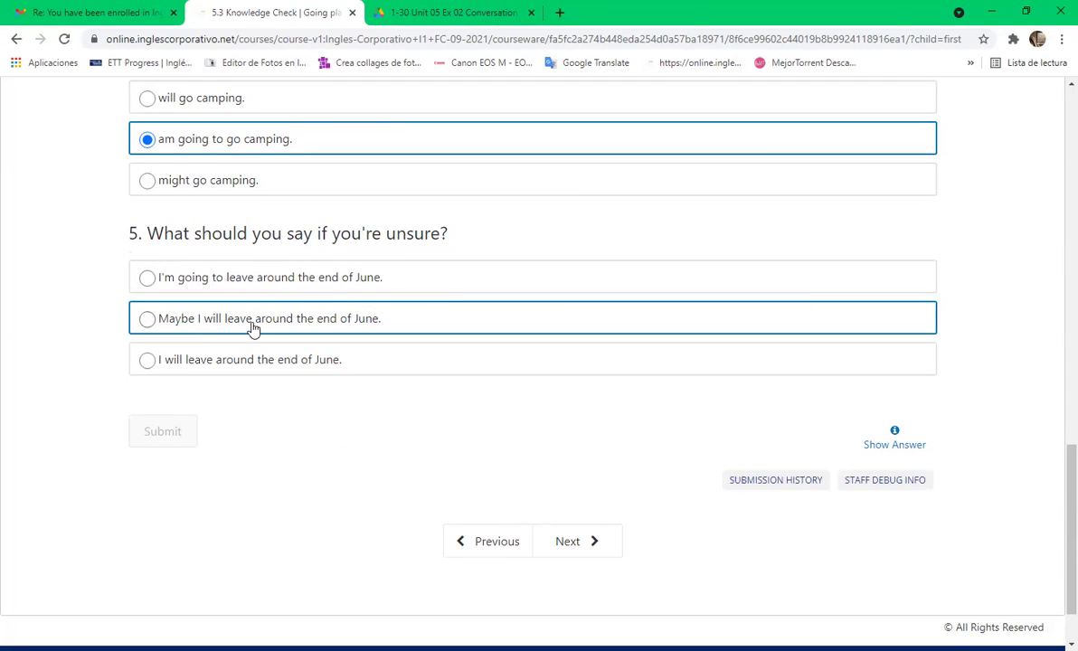
click(281, 287)
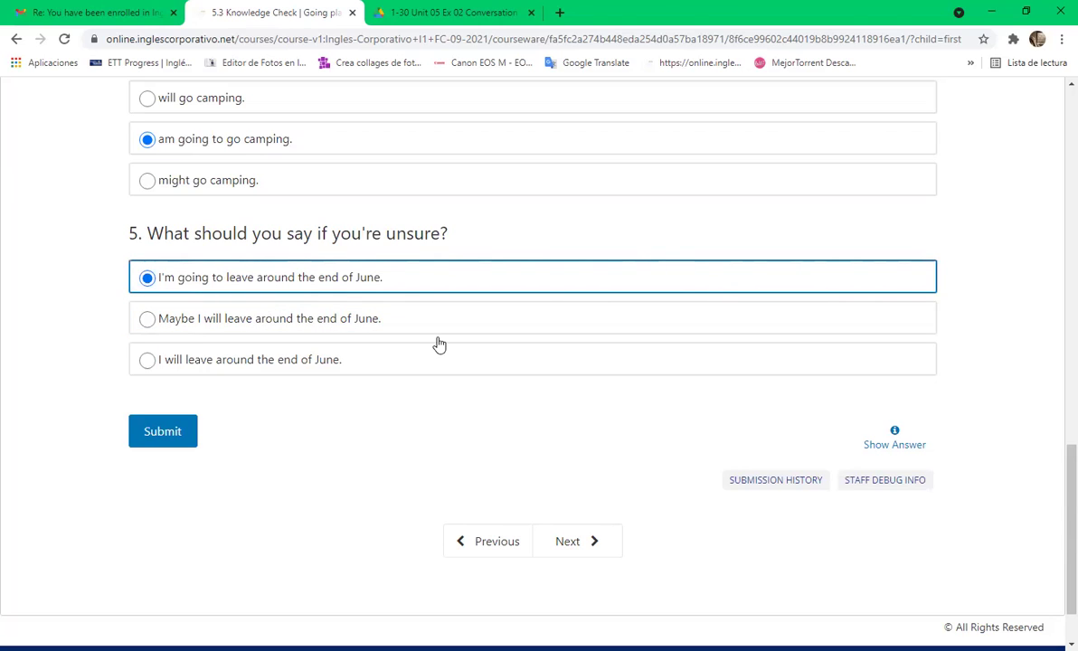
drag(214, 317, 145, 317)
click(164, 431)
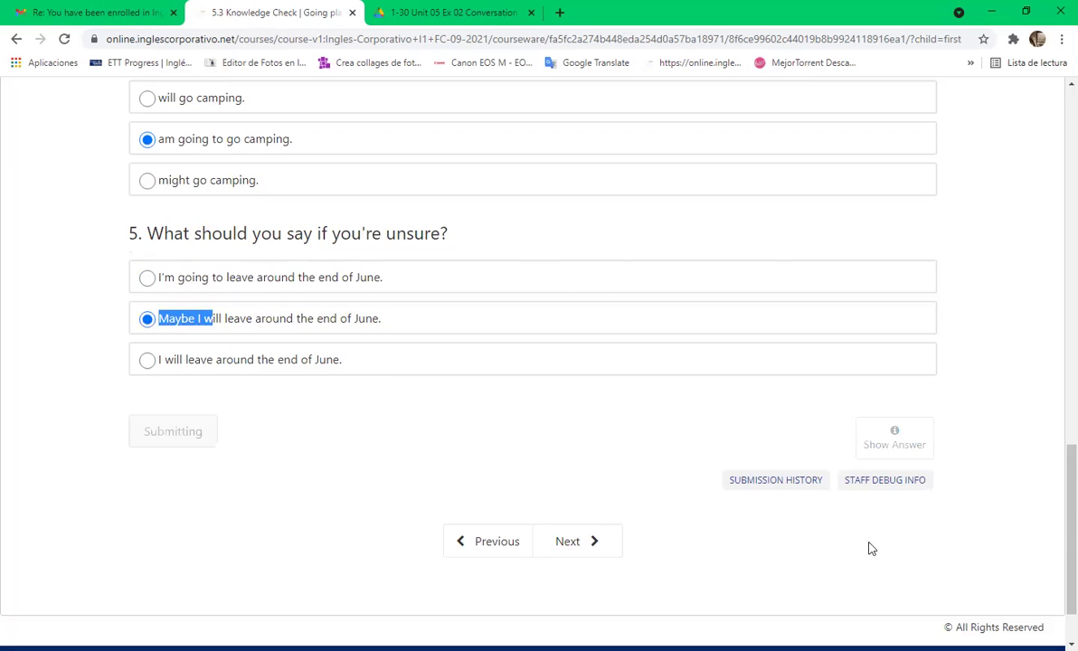
Go on to the next course unit and bring the Final Exam's Listening Quiz into view
scroll(995, 515, down, 2)
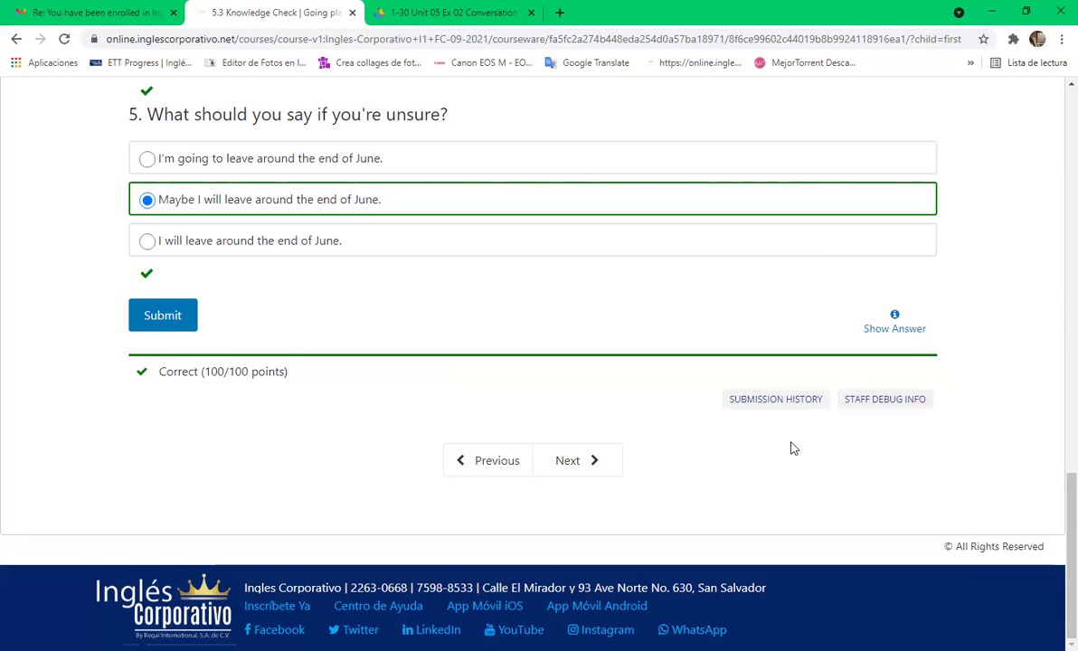
click(571, 464)
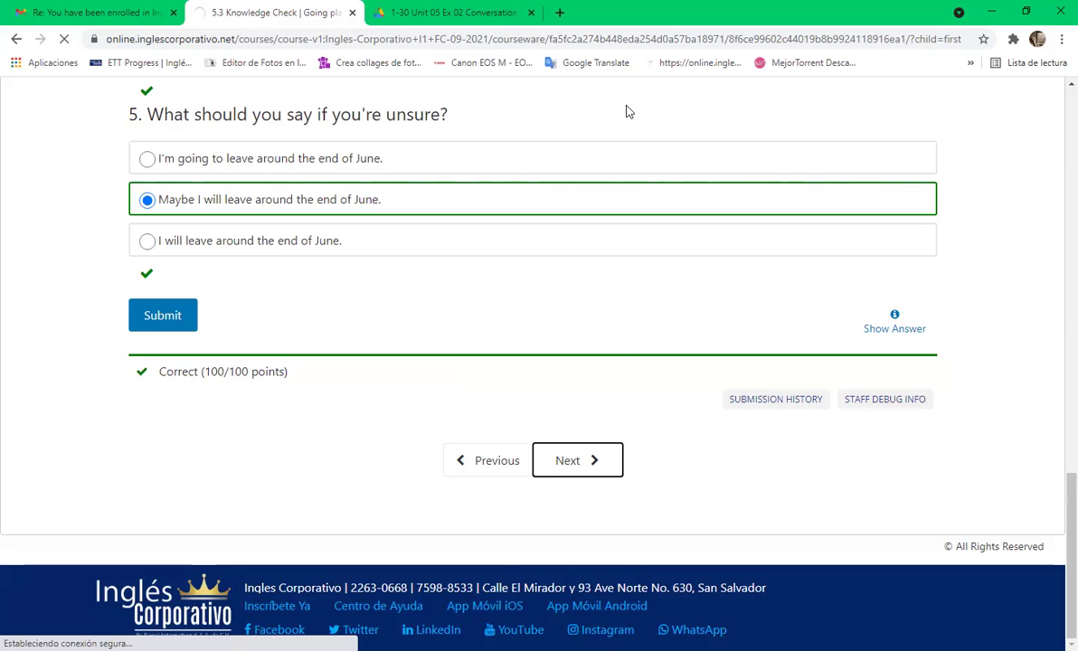
scroll(700, 476, up, 2)
scroll(696, 477, down, 2)
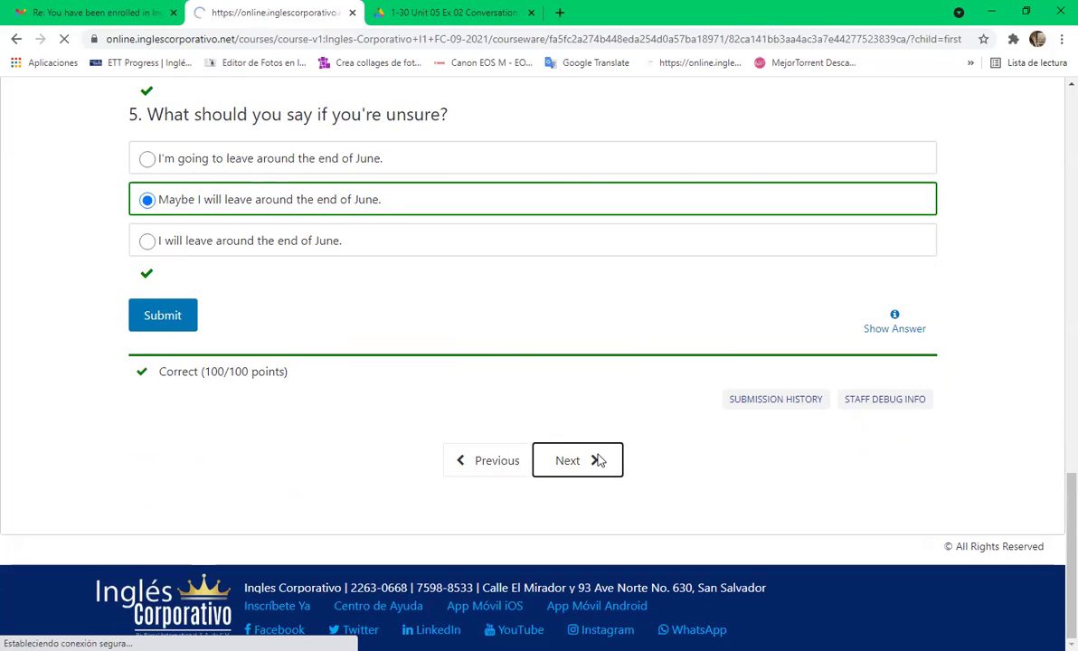
scroll(712, 380, down, 4)
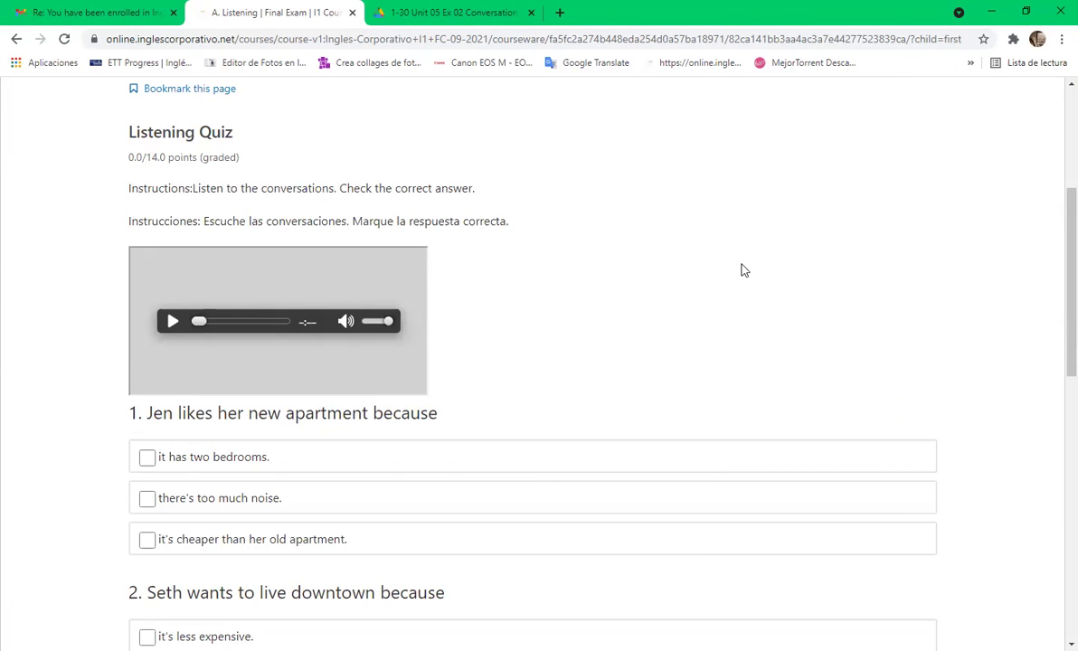
Try to open the Listening Quiz audio in its own tab, and return to the quiz page
mouse_move(284, 398)
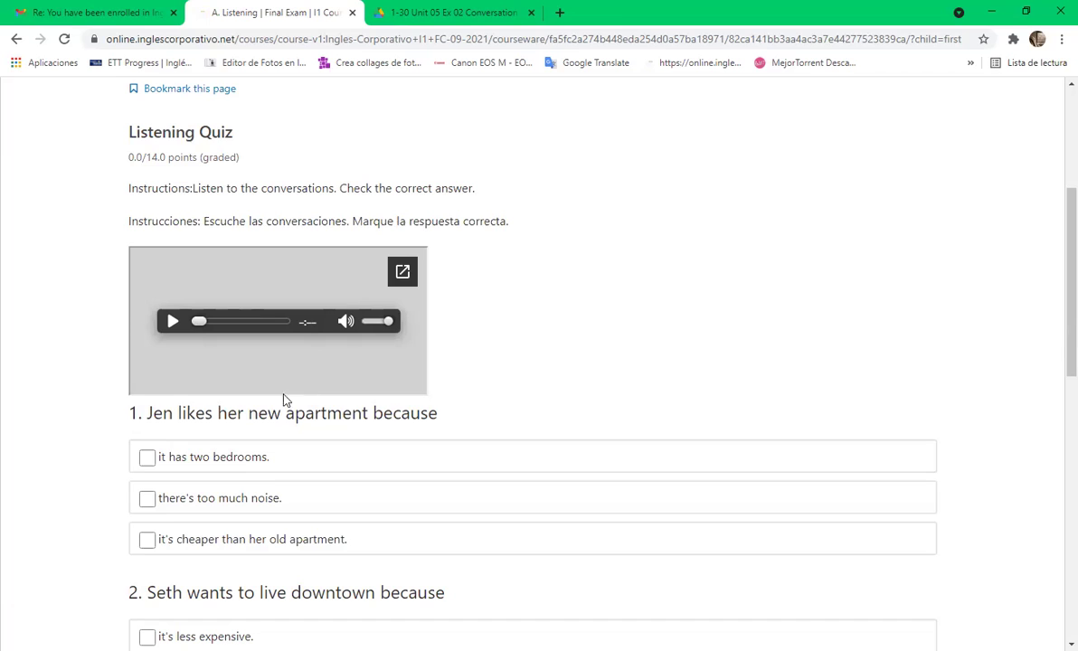
click(416, 273)
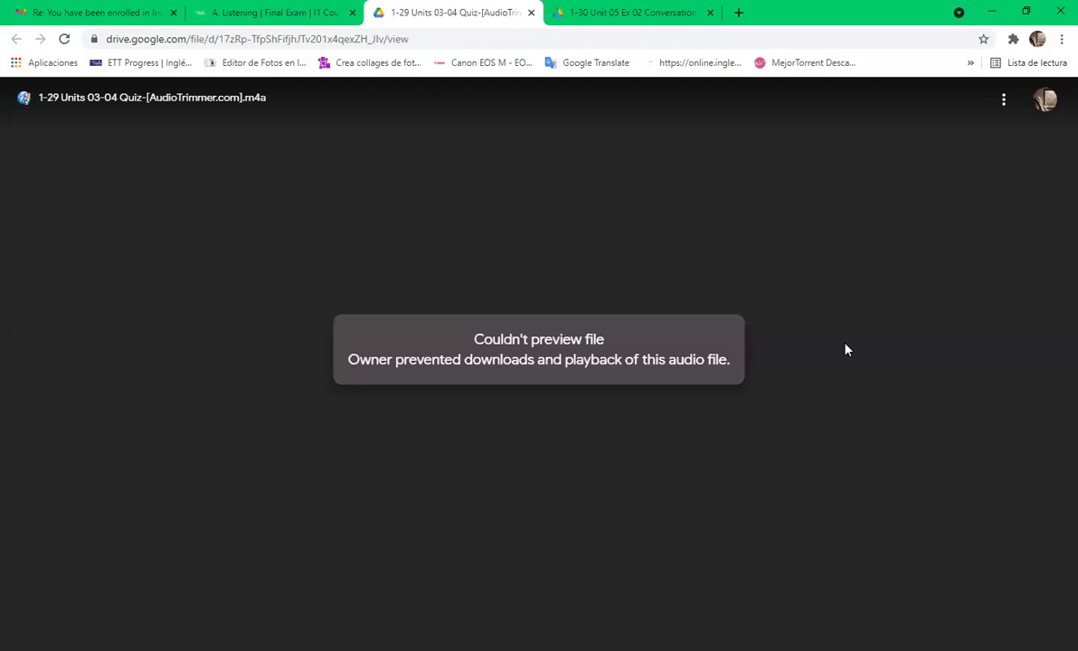
click(293, 13)
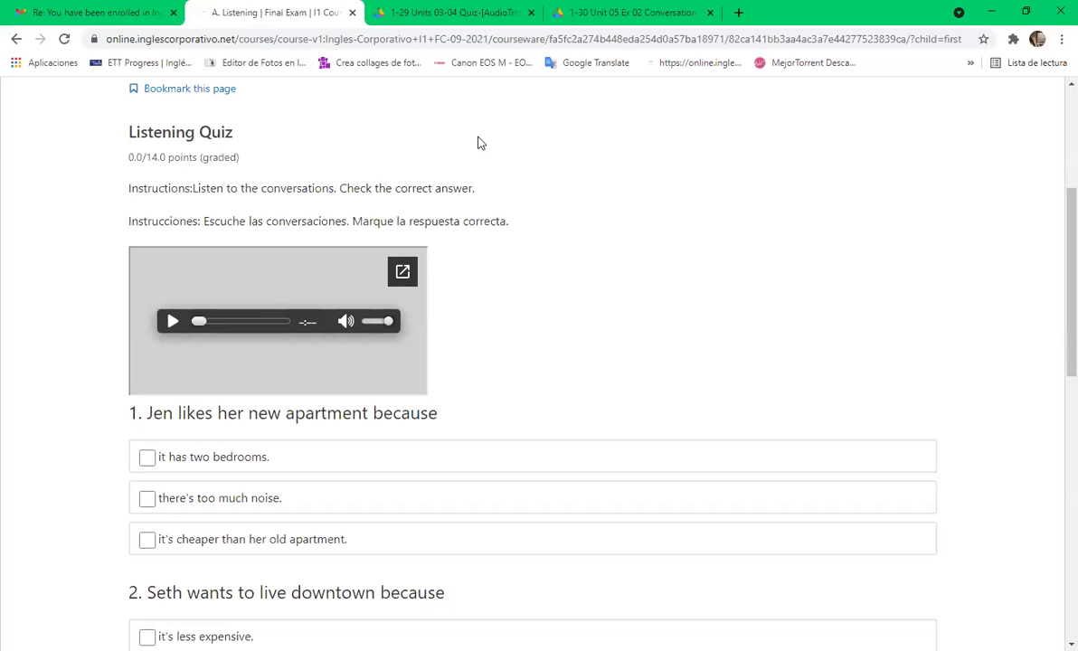
Start the embedded quiz audio and look through the Listening Quiz questions
click(173, 323)
scroll(569, 366, down, 6)
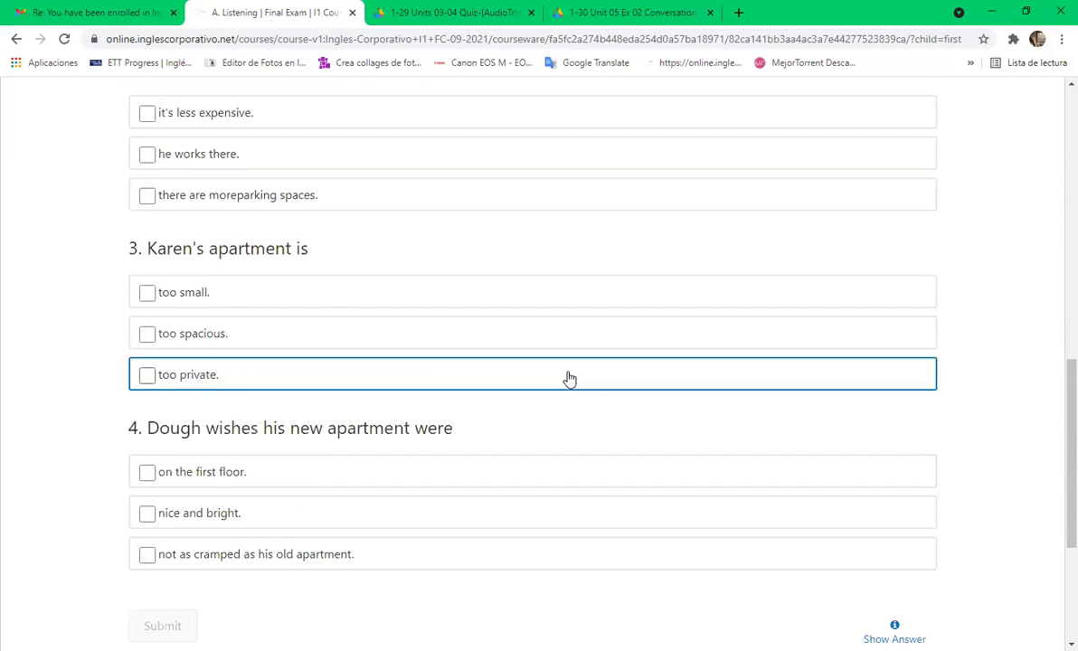
scroll(569, 378, down, 3)
scroll(568, 379, up, 8)
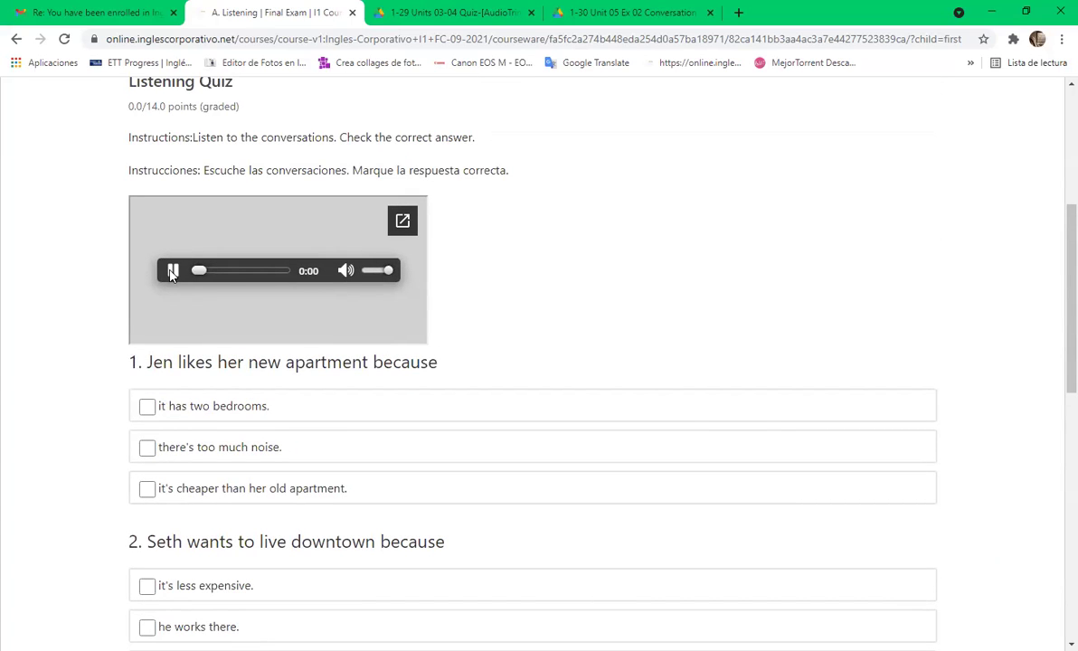
Try the quiz audio in a separate tab again, and close all Google Drive audio tabs to return to the Listening Quiz
click(403, 220)
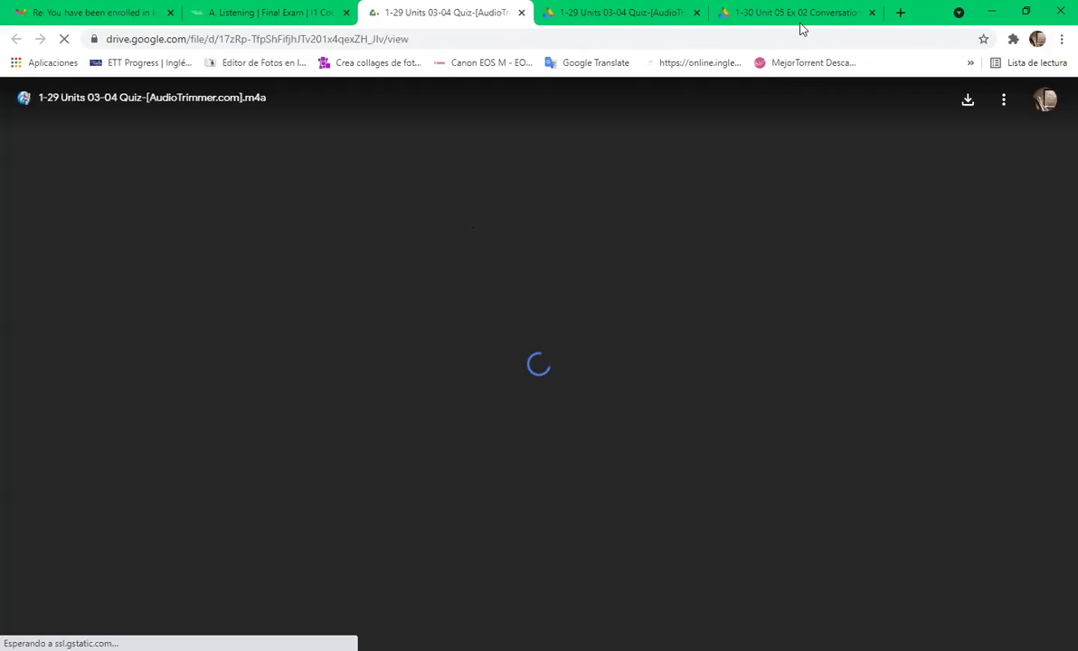
click(642, 18)
click(696, 13)
click(696, 14)
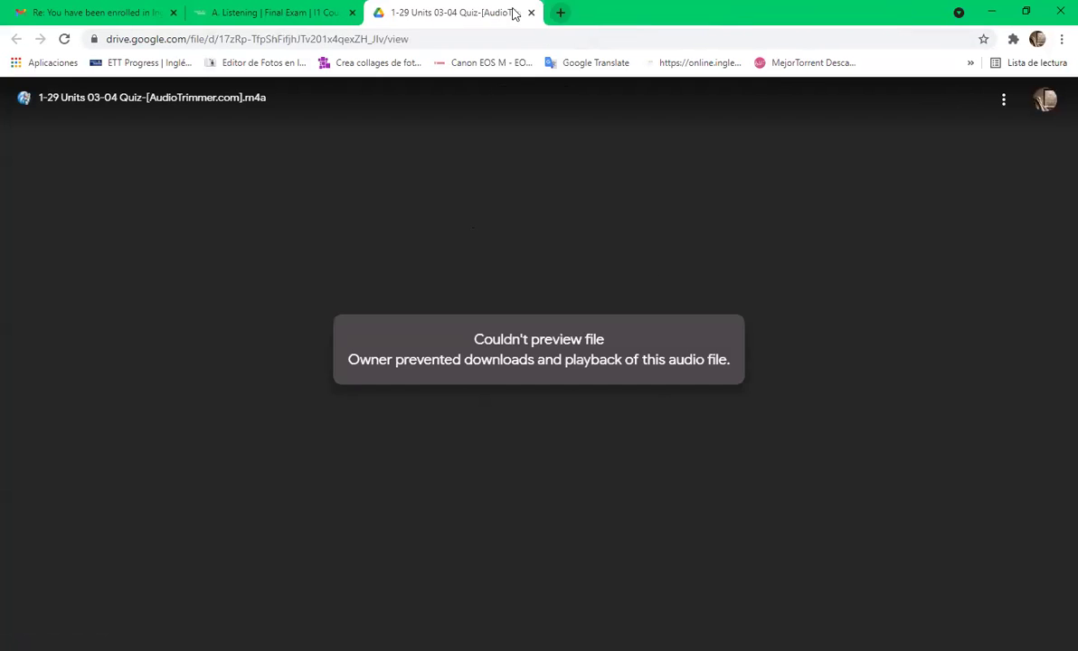
click(255, 18)
click(511, 14)
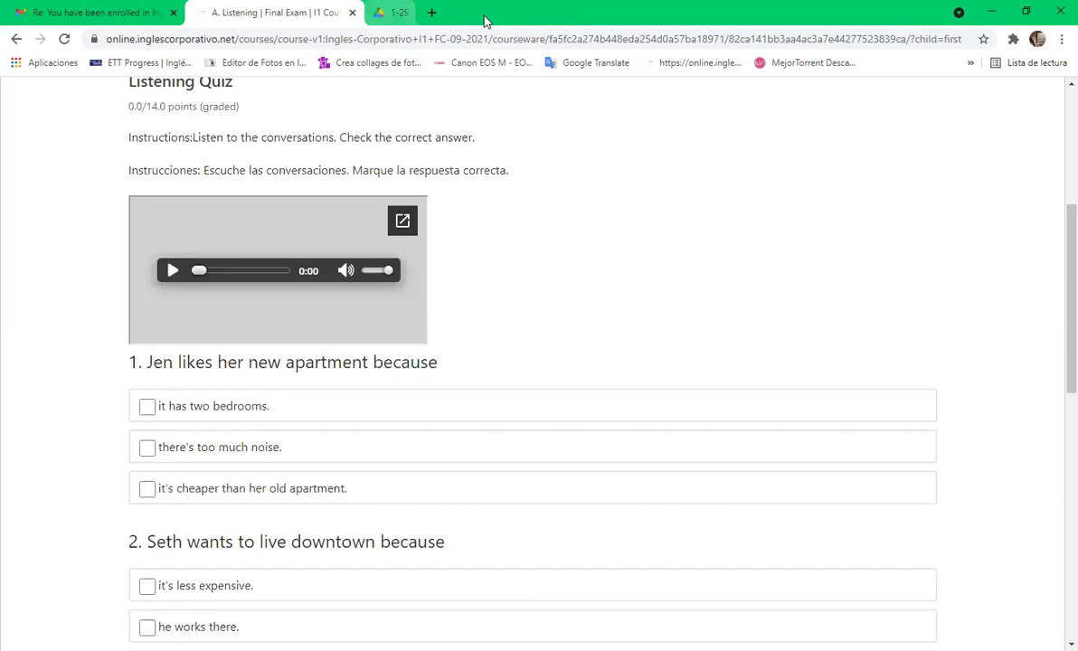
click(530, 12)
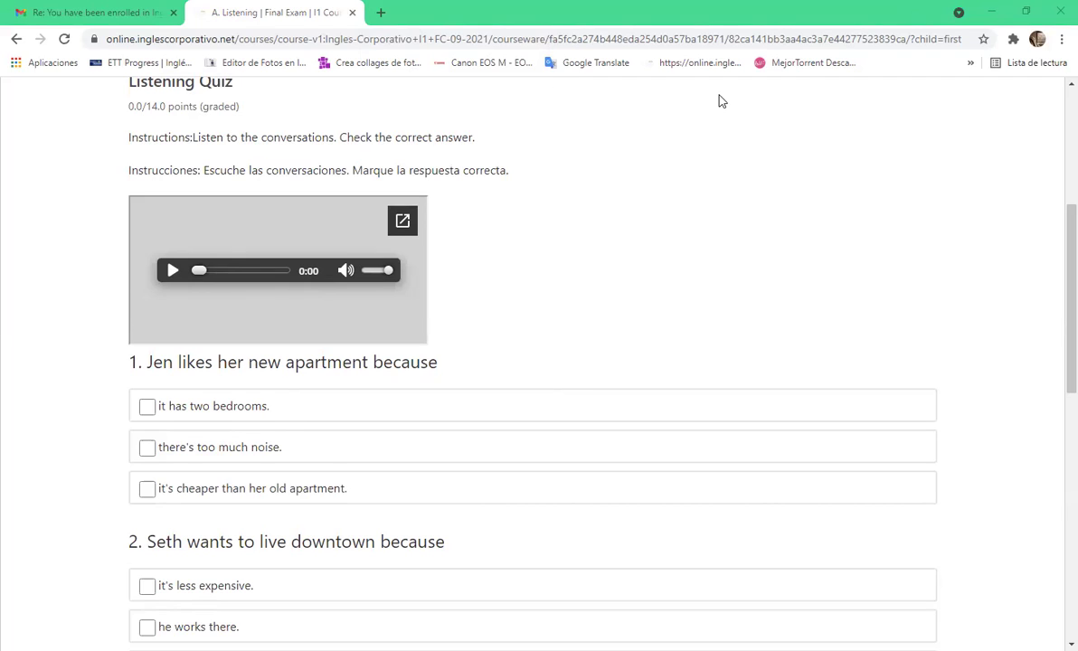
Play the conversation audio in the quiz page and answer question 1 with "it has two bedrooms."
click(172, 270)
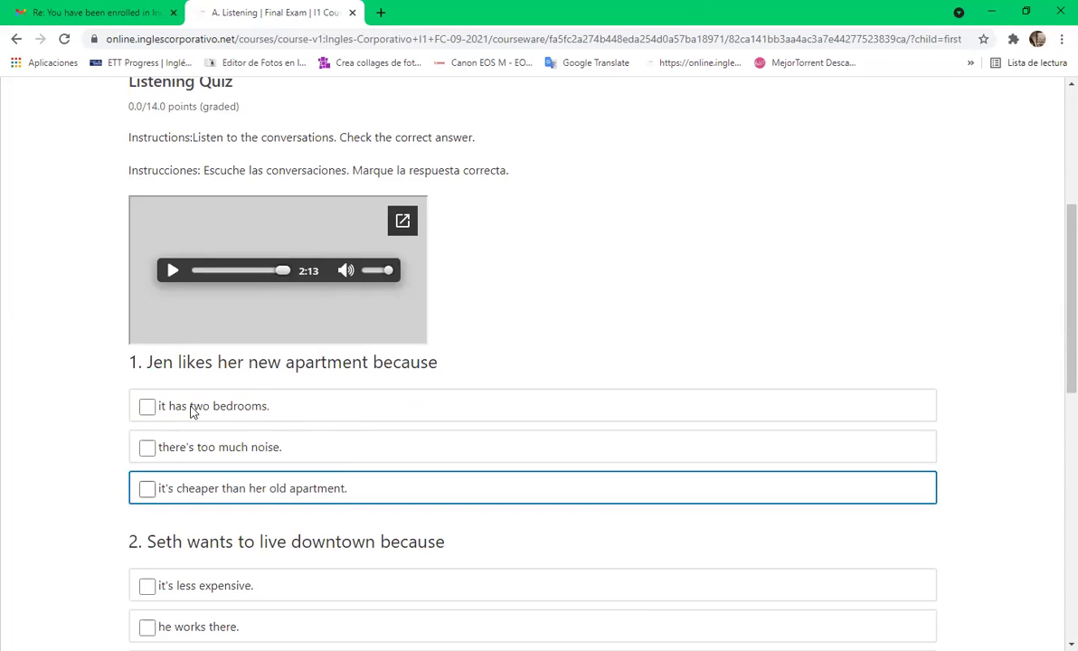
triple_click(168, 500)
click(244, 412)
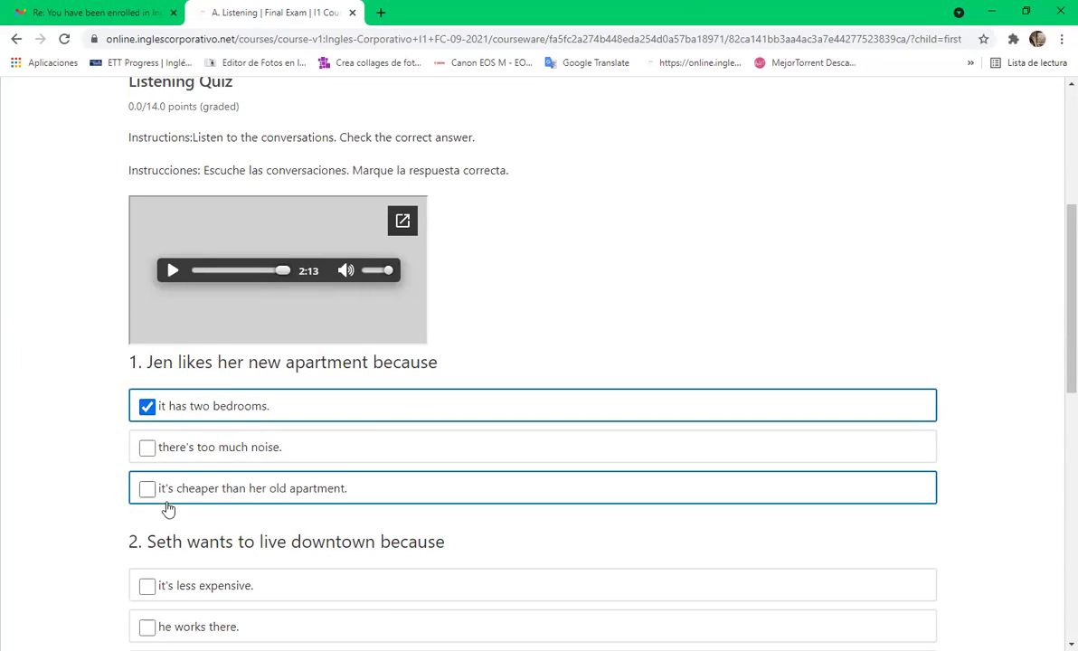
click(201, 449)
click(163, 449)
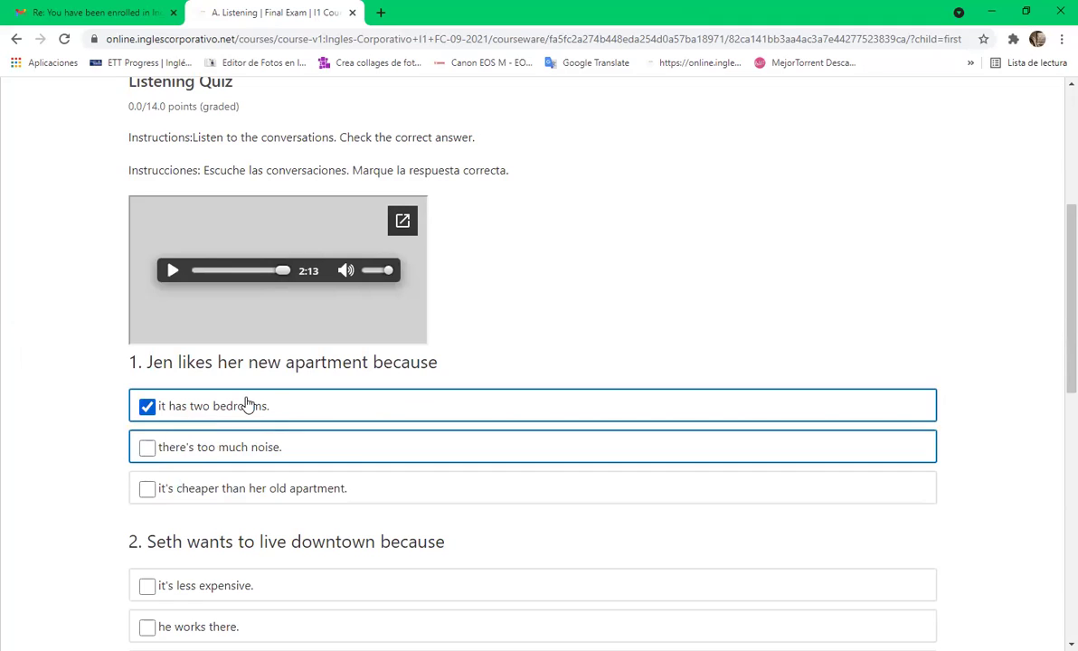
Change the answer to Listening Quiz question 1 to only "it's cheaper than her old apartment."
click(149, 497)
click(146, 447)
click(146, 406)
click(146, 447)
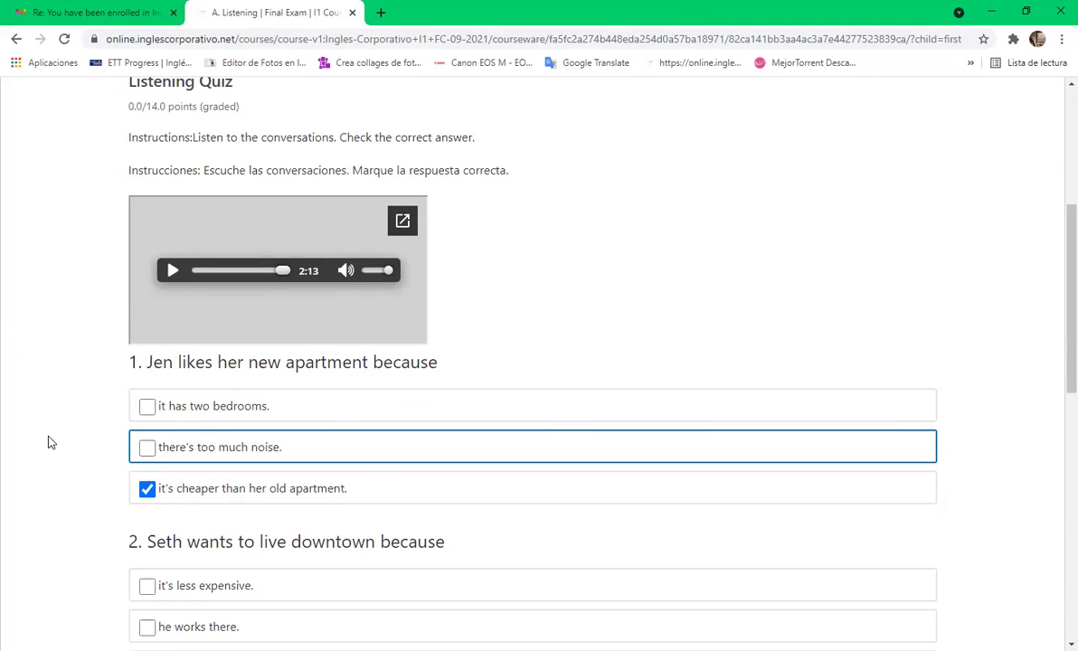
Answer question 2 with "he works there.", question 3 with "too small." and question 4 with "on the first floor."
scroll(38, 447, down, 4)
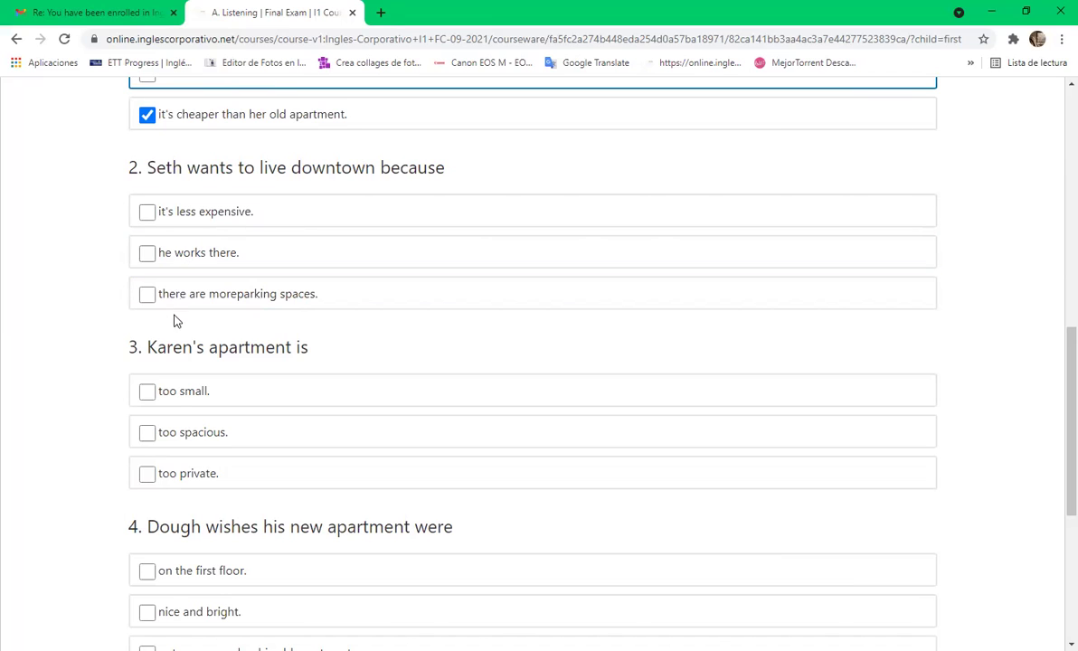
click(189, 250)
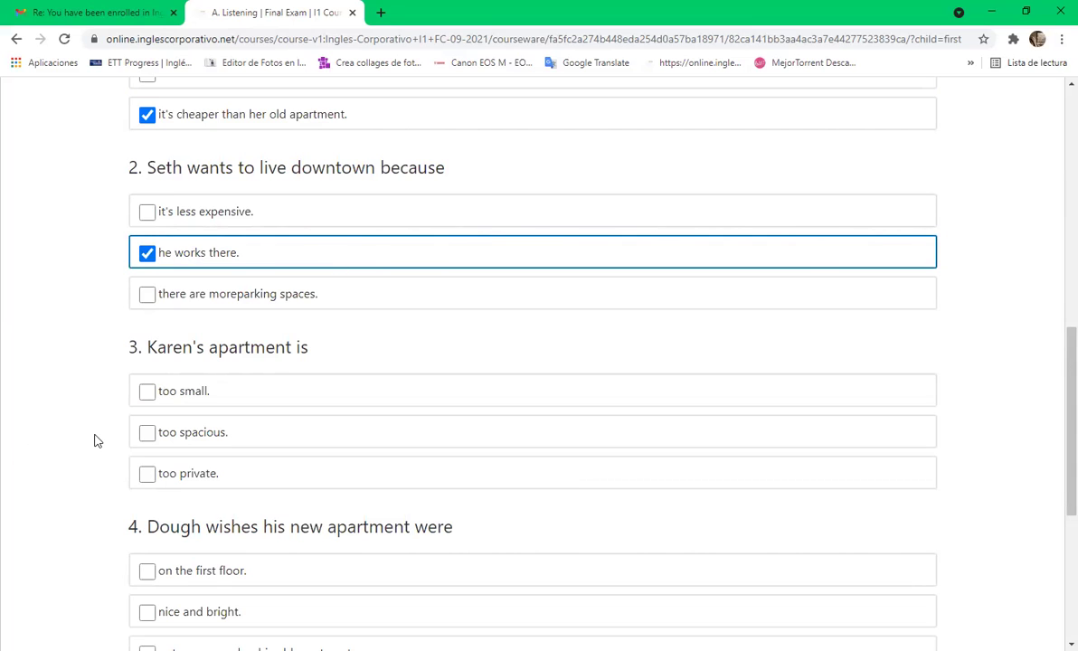
scroll(97, 436, down, 3)
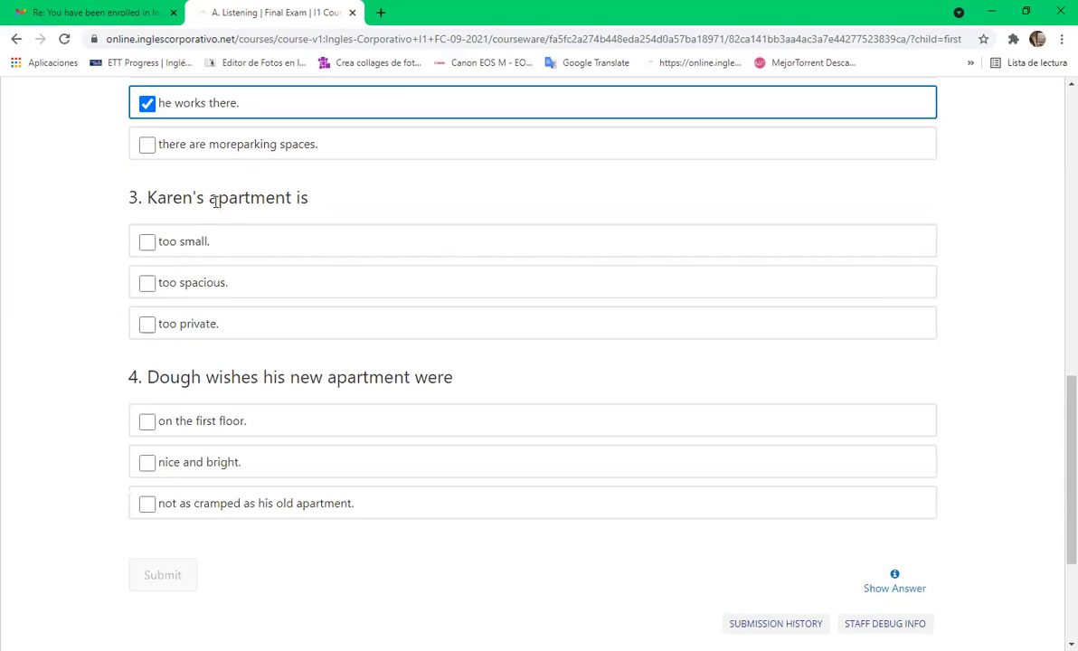
click(204, 254)
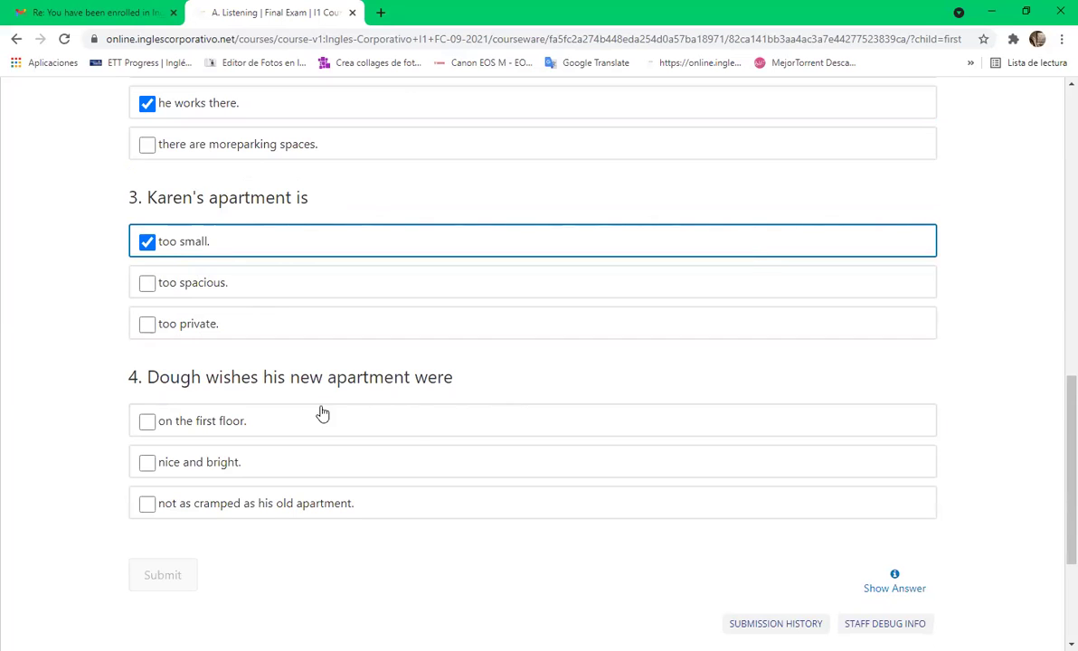
click(188, 421)
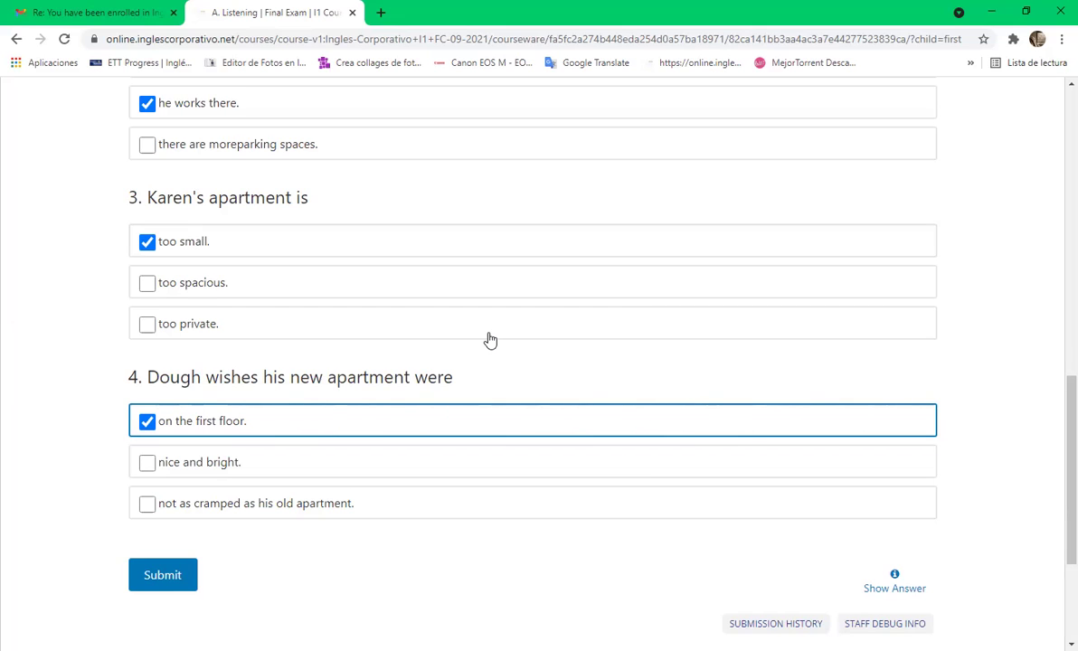
Submit the Listening Quiz answers and continue to the B. Vocabulary unit of the Final Exam
click(59, 353)
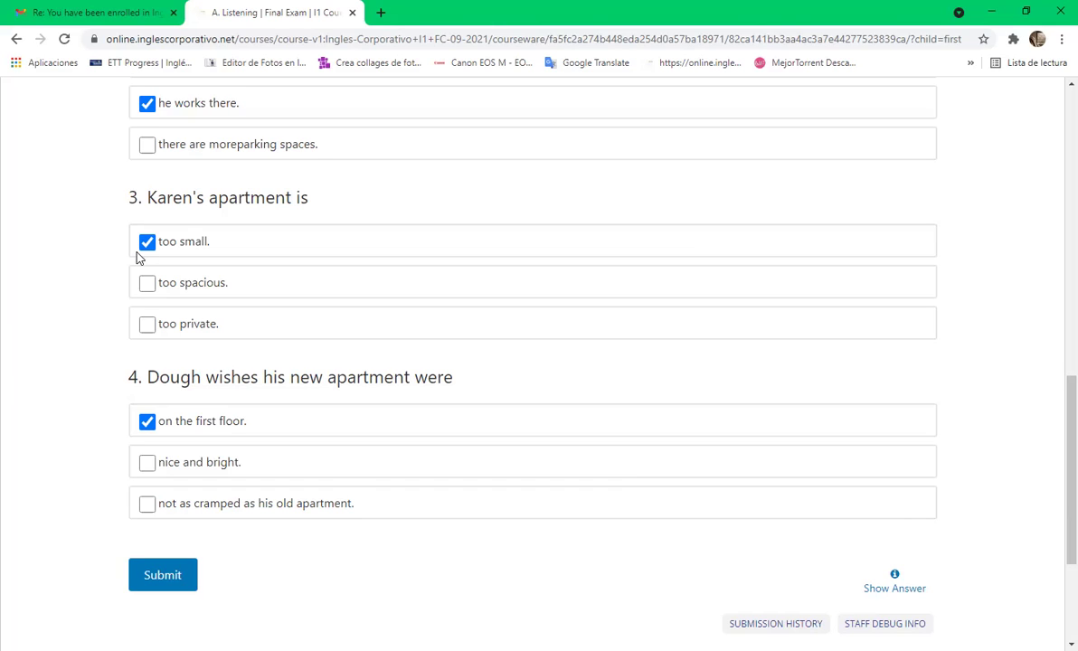
click(167, 576)
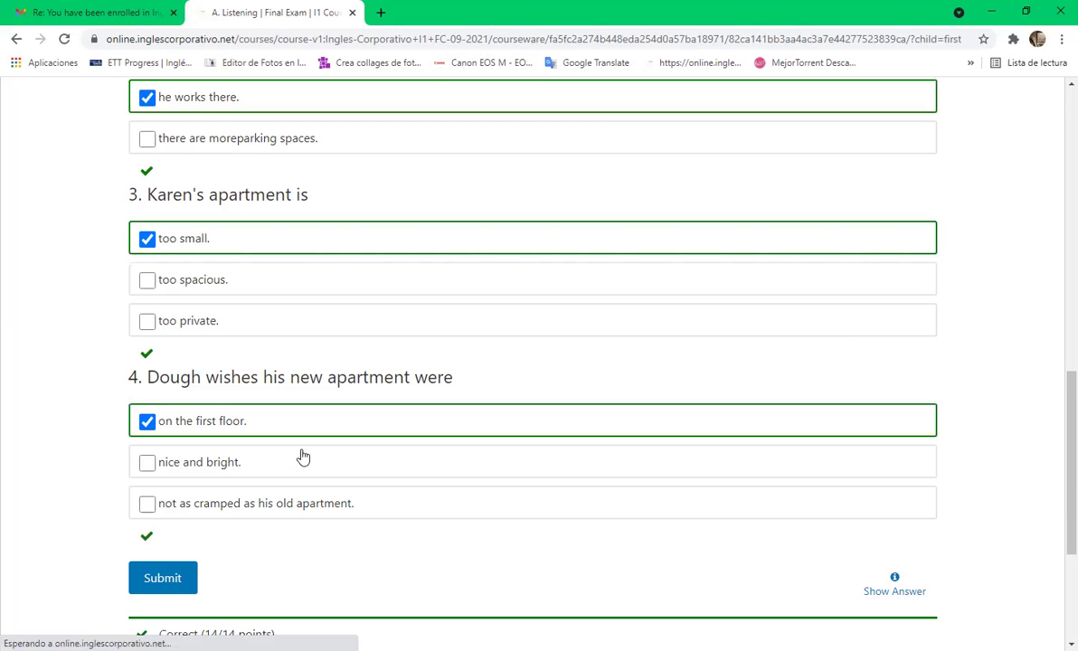
scroll(433, 529, down, 3)
click(568, 464)
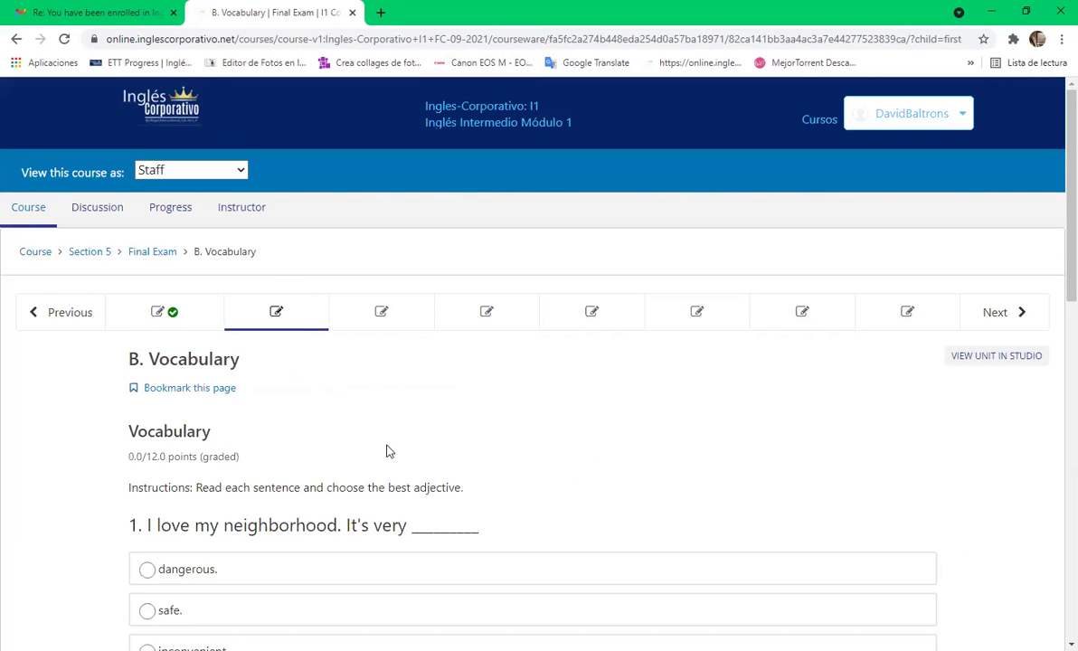
Answer Vocabulary question 1 with "safe.", question 2 with "noisy." and question 3 with "convenient."
scroll(362, 420, down, 2)
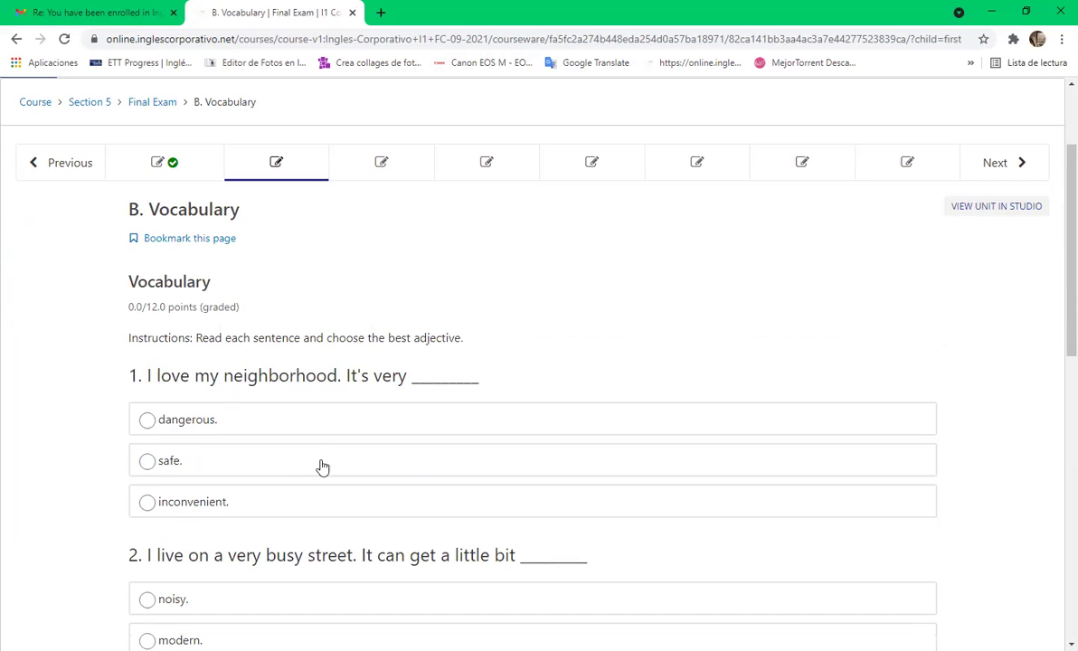
click(192, 470)
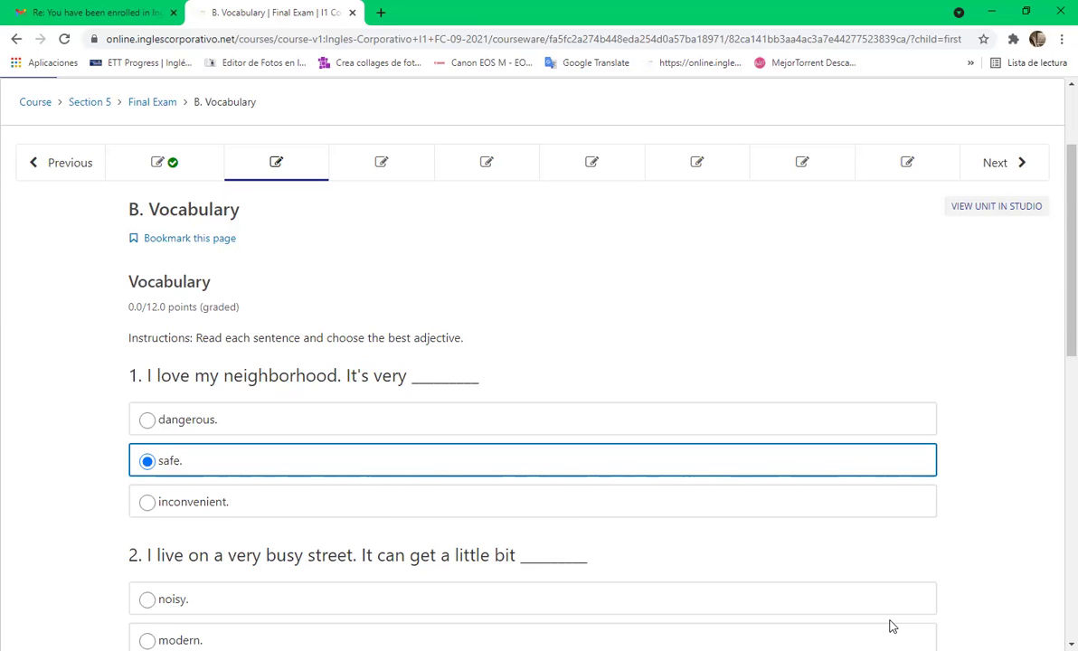
click(20, 235)
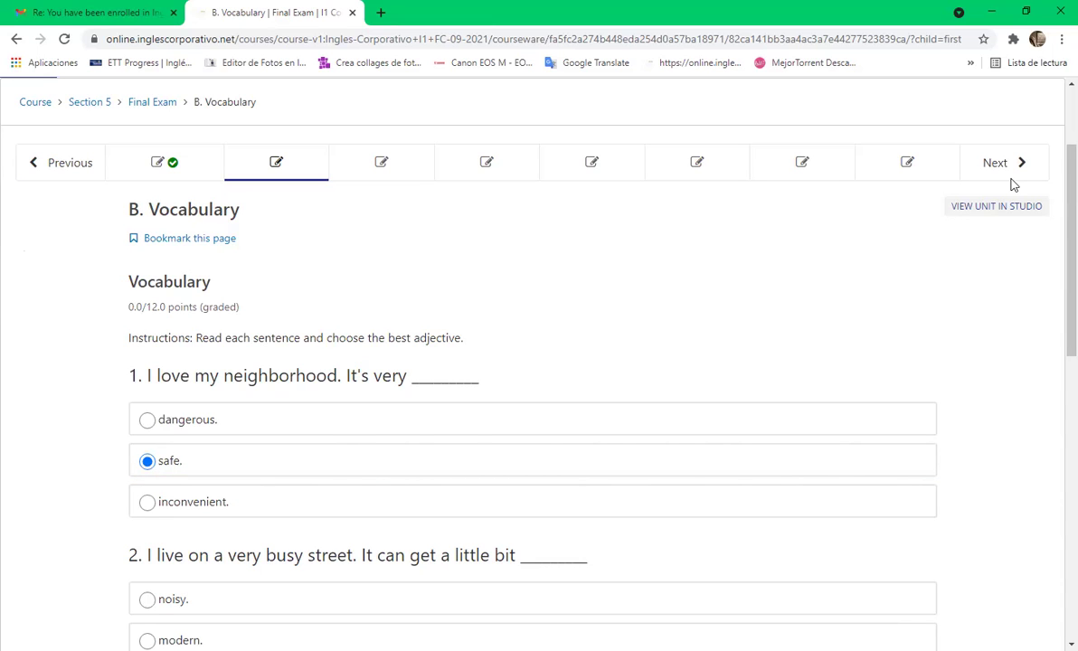
scroll(495, 330, down, 3)
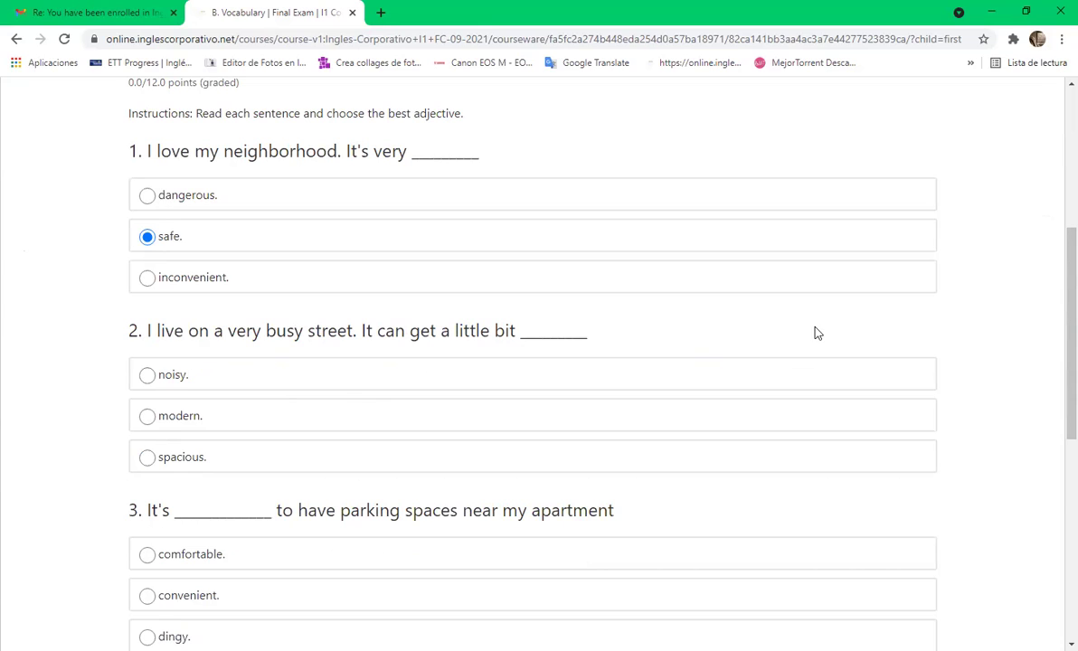
click(147, 375)
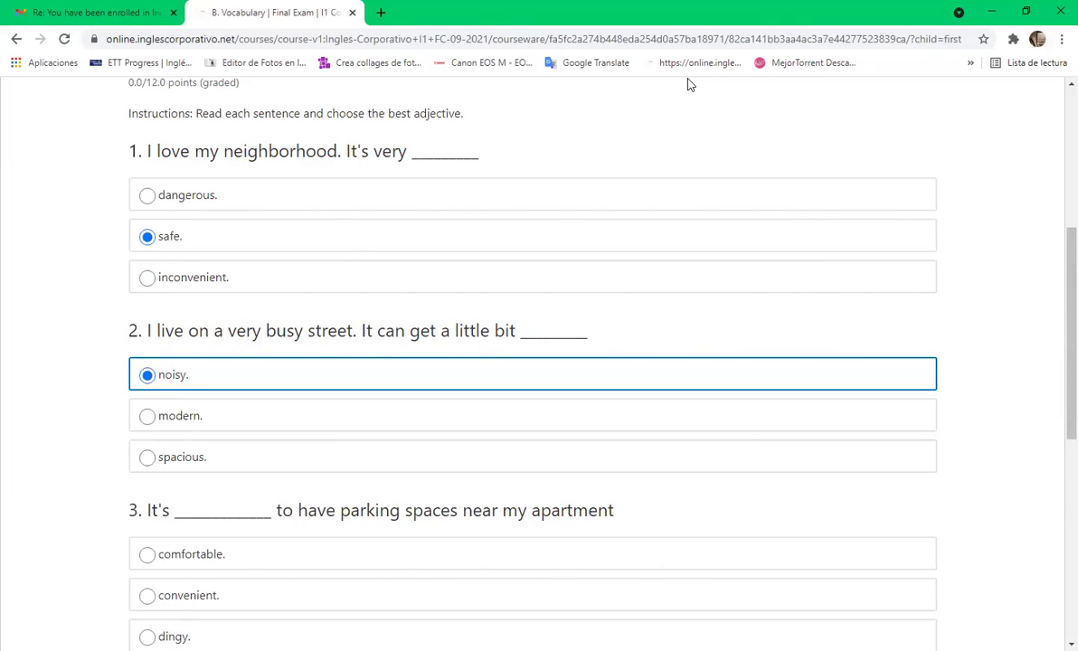
scroll(55, 258, down, 3)
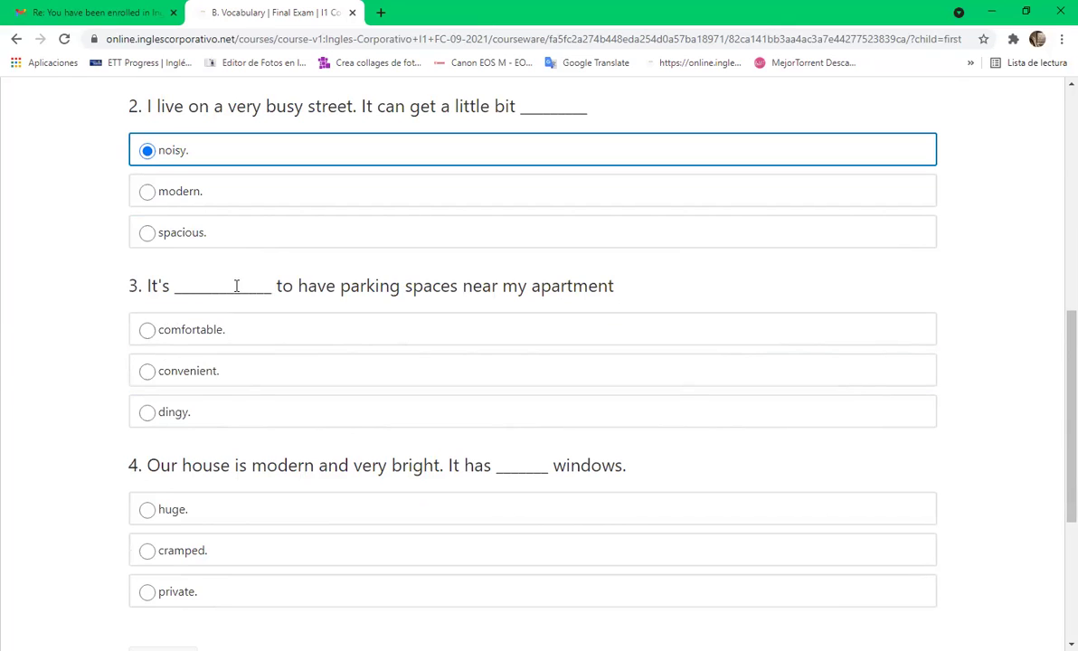
click(193, 365)
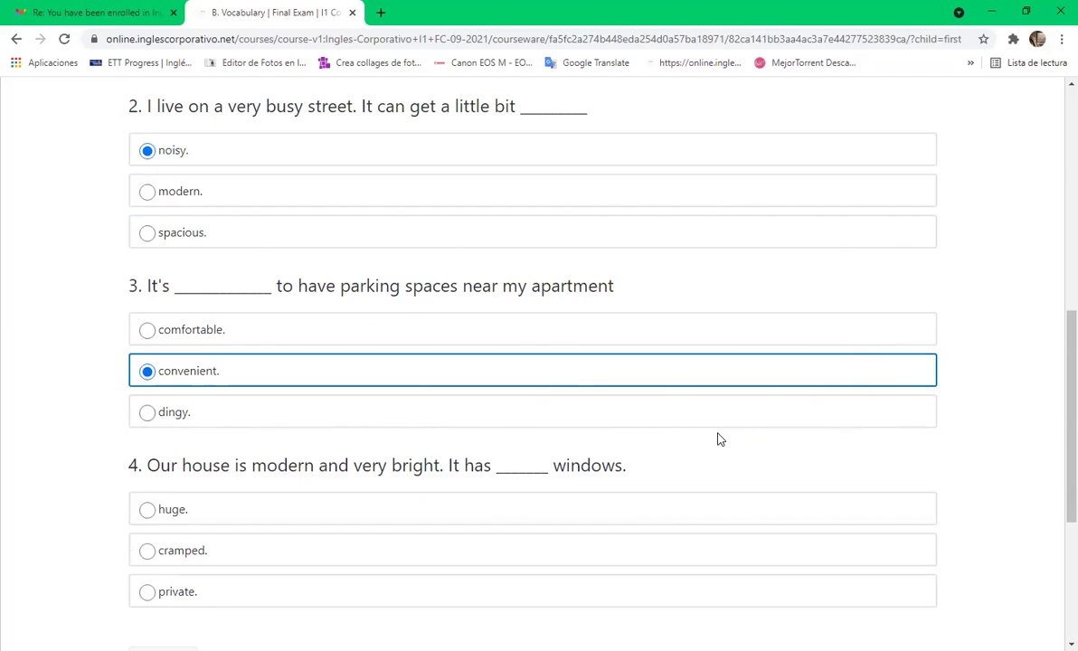